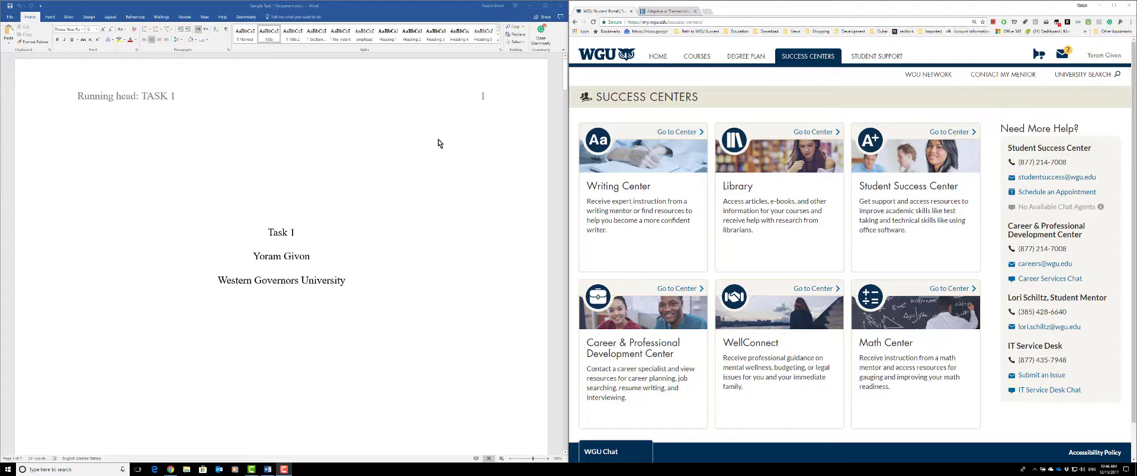
# Step: Delete the placeholder Article Title and Book Title sources from the document's current source list and update the bibliography on the References page
pyautogui.moveTo(565, 73); pyautogui.dragTo(560, 415)
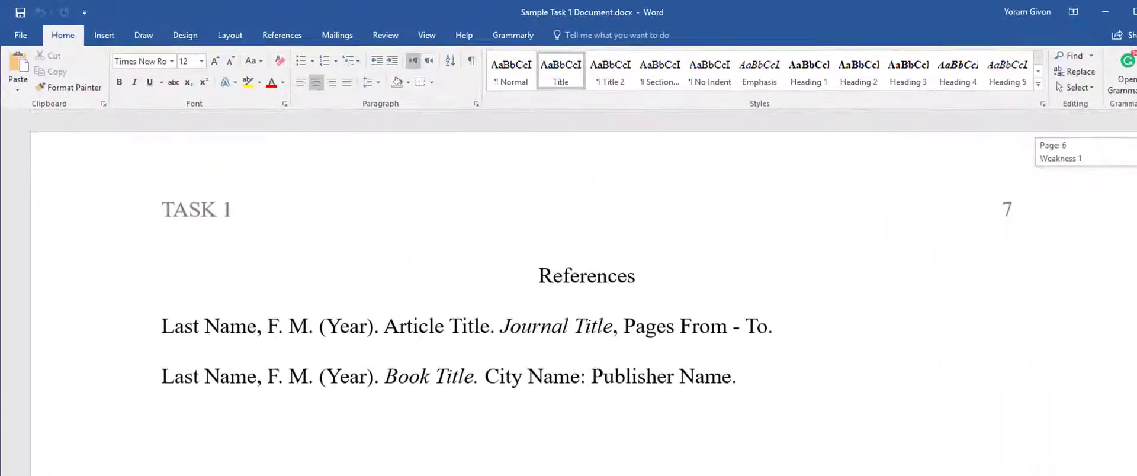
pyautogui.click(430, 308)
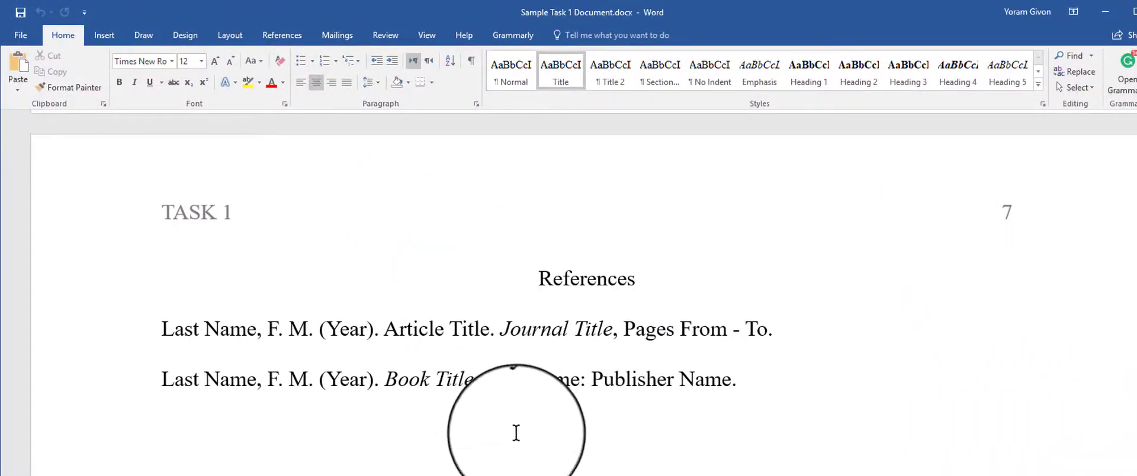
pyautogui.moveTo(516, 433); pyautogui.dragTo(573, 278)
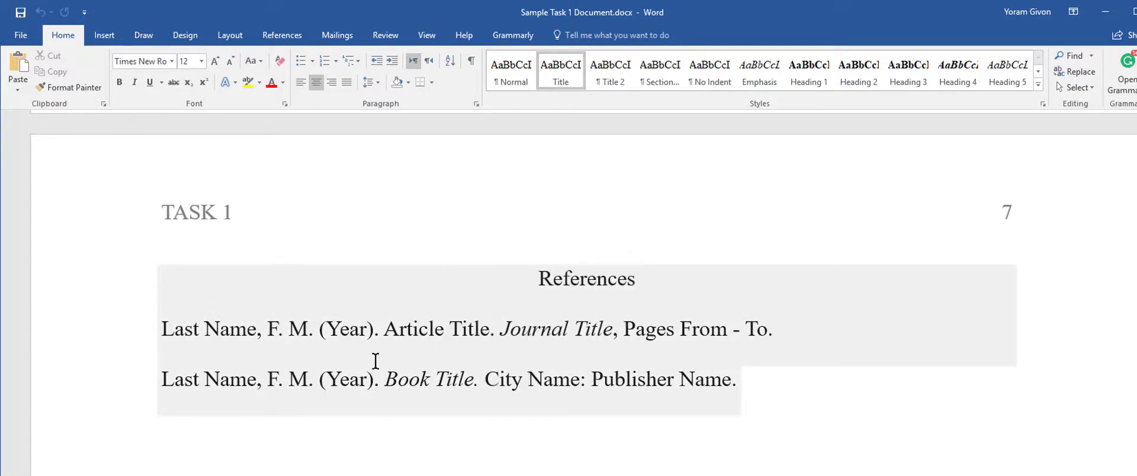
pyautogui.click(567, 280)
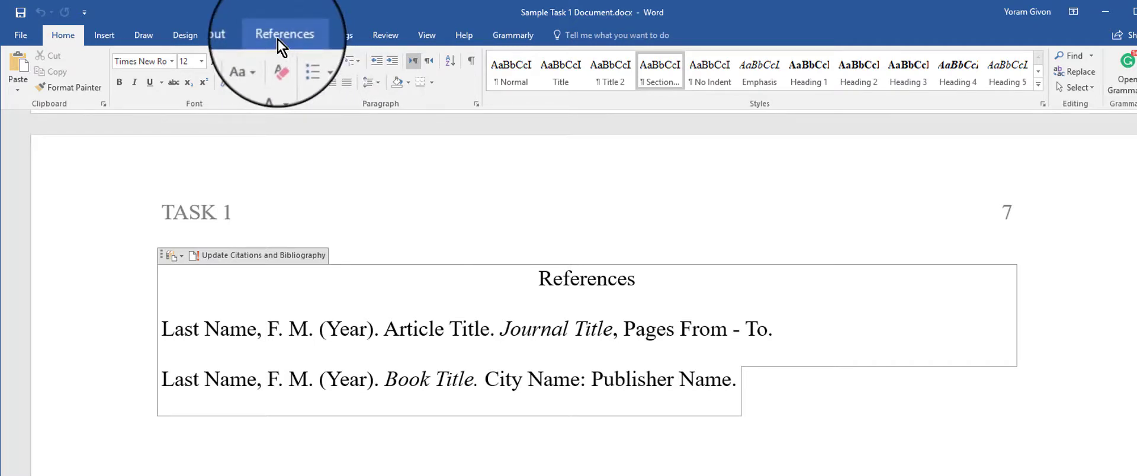
pyautogui.click(279, 39)
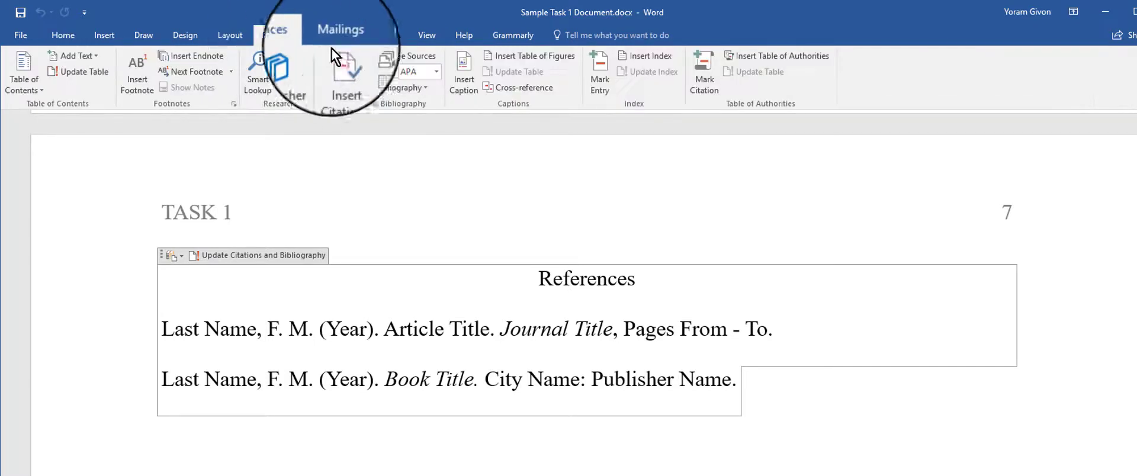
pyautogui.click(391, 57)
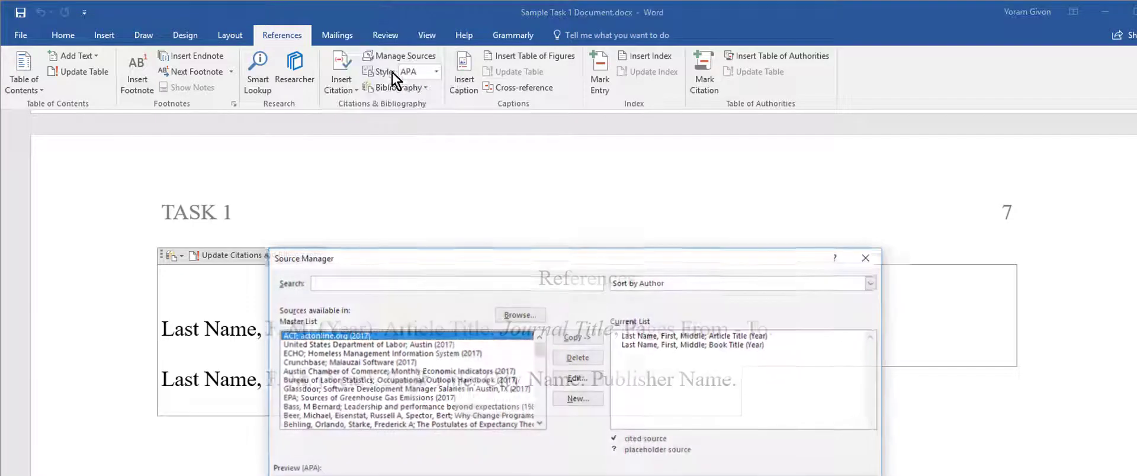
pyautogui.click(662, 336)
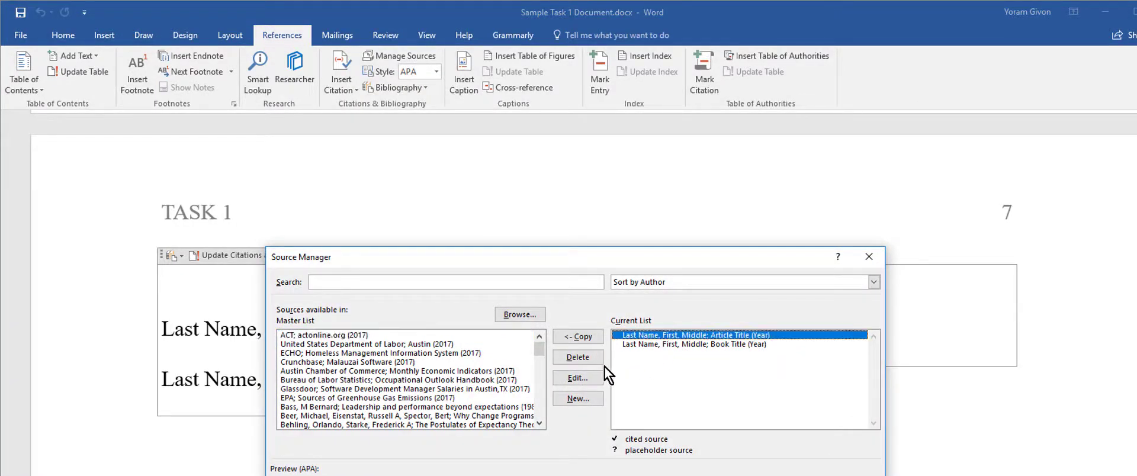
pyautogui.click(584, 357)
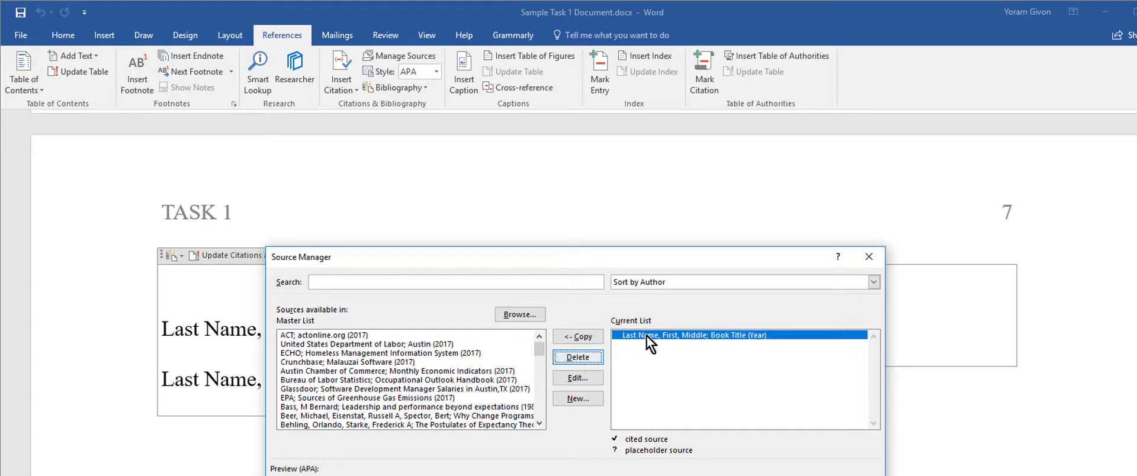
pyautogui.click(587, 356)
pyautogui.press('Escape')
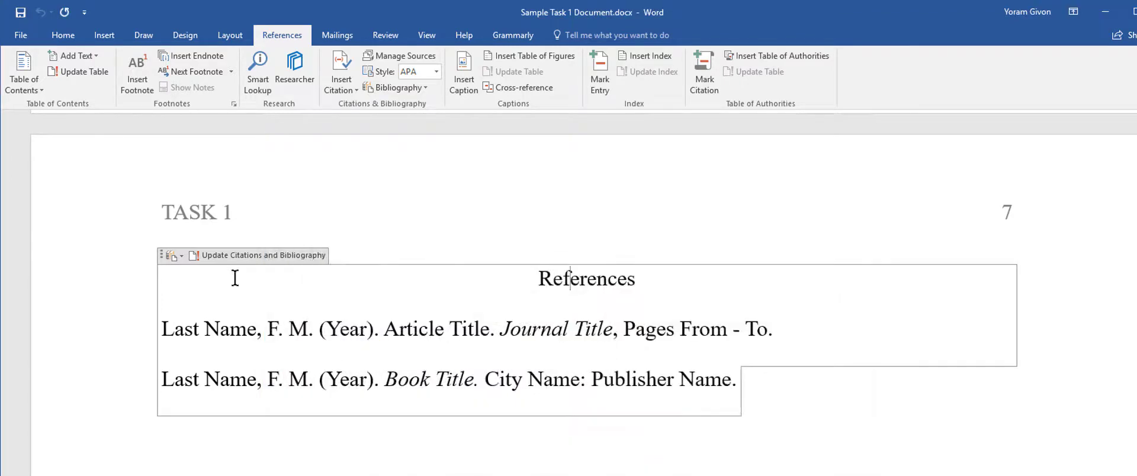
pyautogui.click(225, 254)
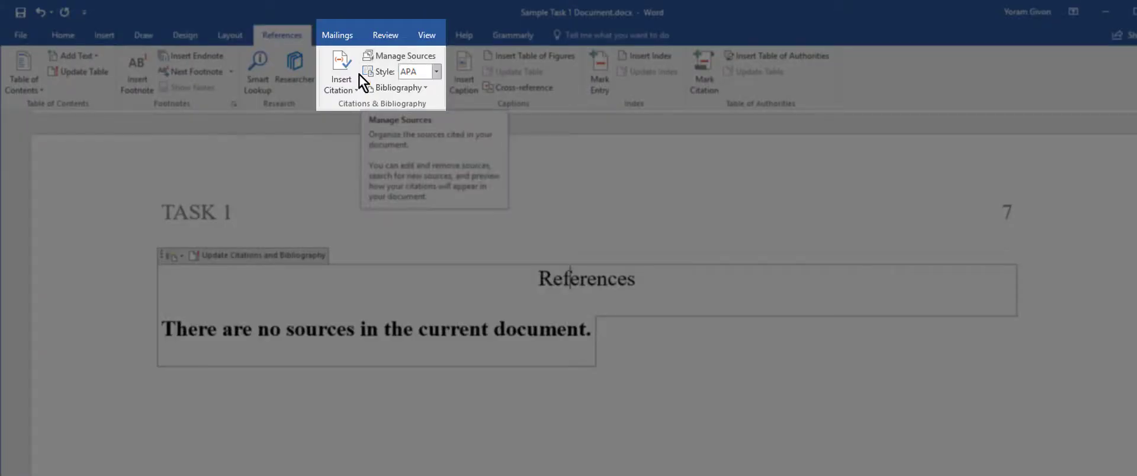
# Step: Copy the Occupational Outlook Handbook and What Small Business Owners Need to Know sources from the master list into the document's current list
pyautogui.click(404, 57)
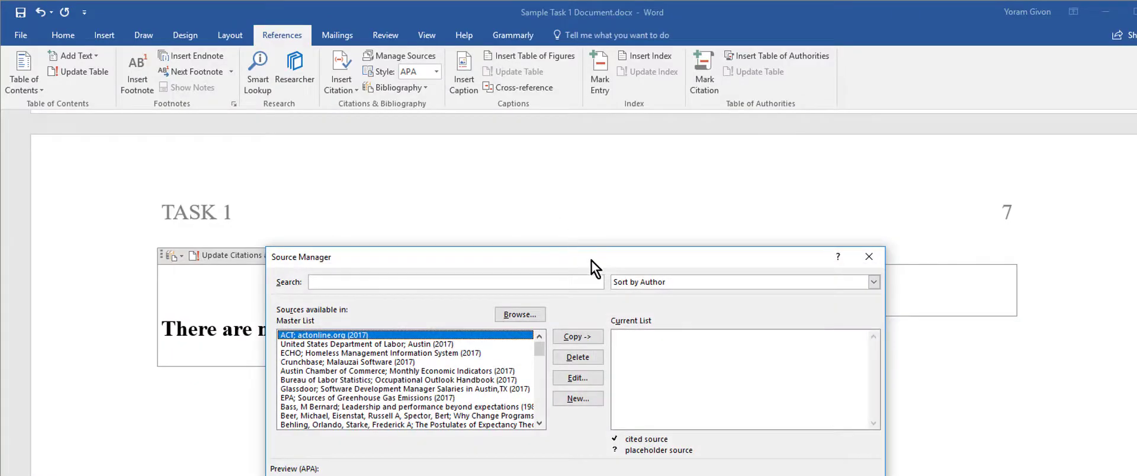
pyautogui.moveTo(591, 261); pyautogui.dragTo(591, 243)
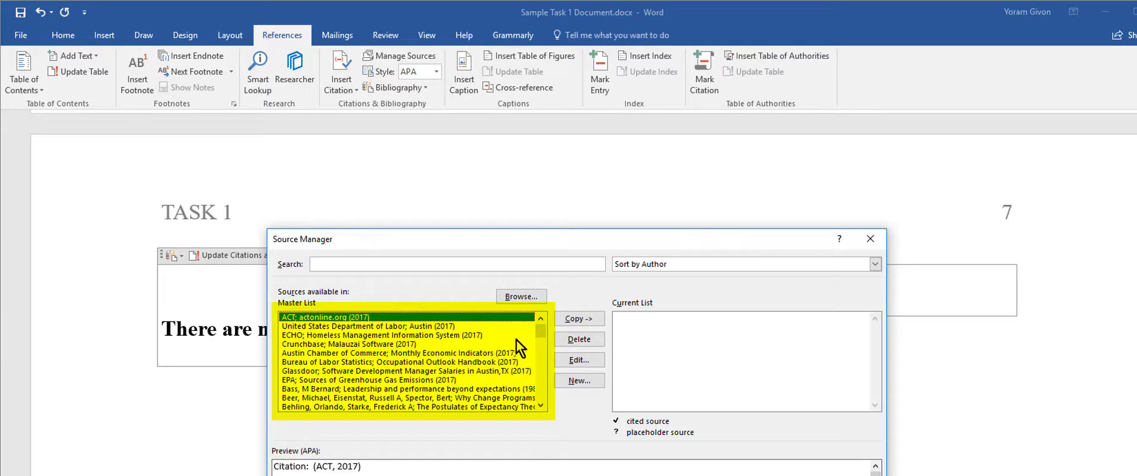
pyautogui.click(436, 363)
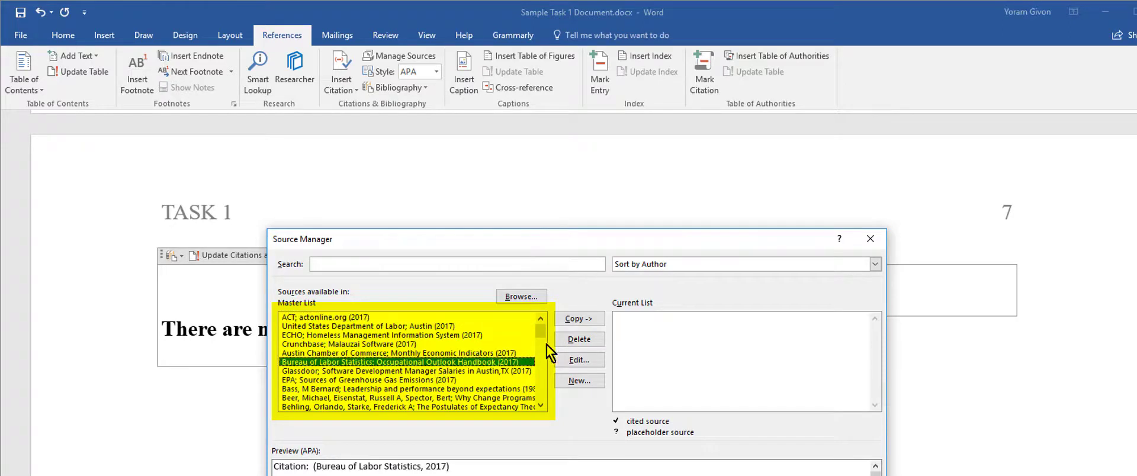
pyautogui.click(577, 320)
pyautogui.scroll(-4, 439, 344)
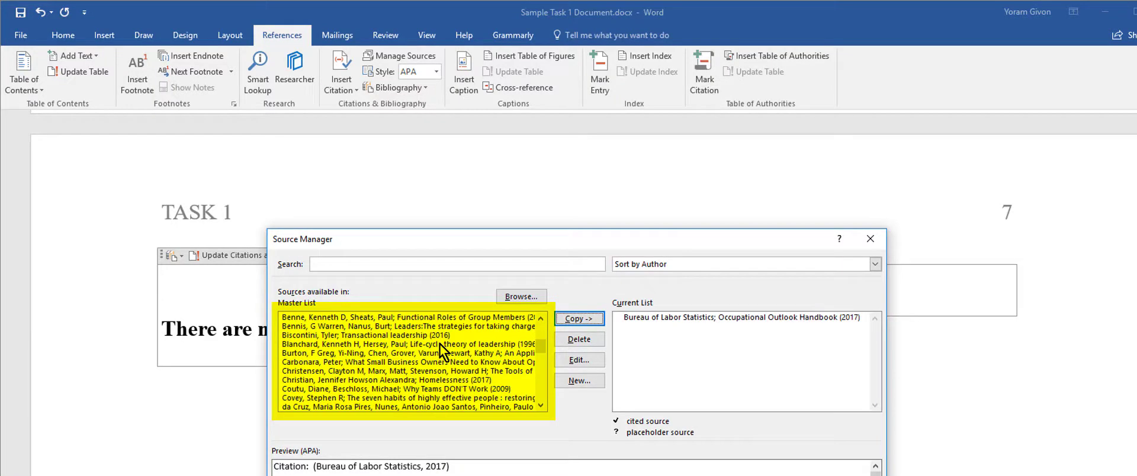
pyautogui.click(397, 362)
pyautogui.click(588, 318)
# Step: Copy the LEADERSHIP THAT GETS RESULTS (2000) source into the document's current list and update the bibliography
pyautogui.scroll(-3, 408, 355)
pyautogui.click(409, 353)
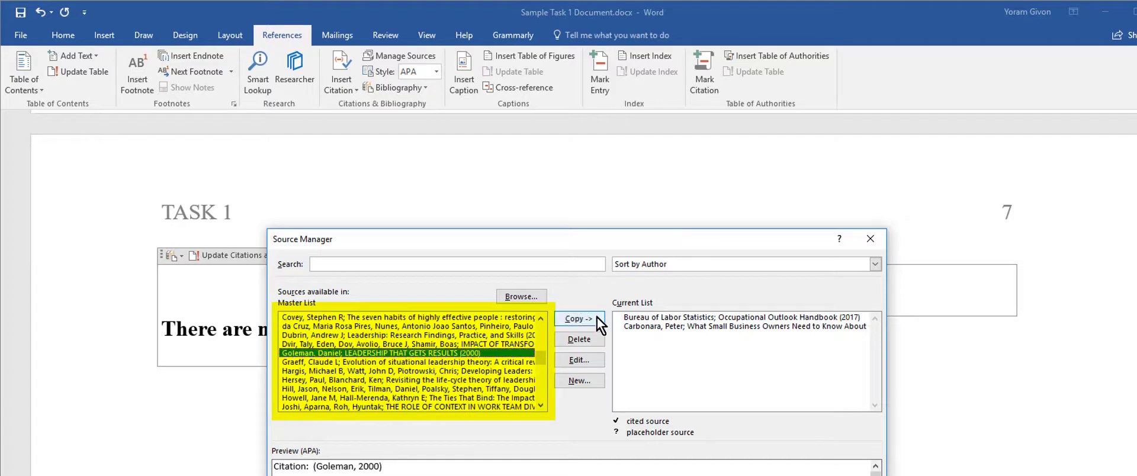
pyautogui.click(586, 318)
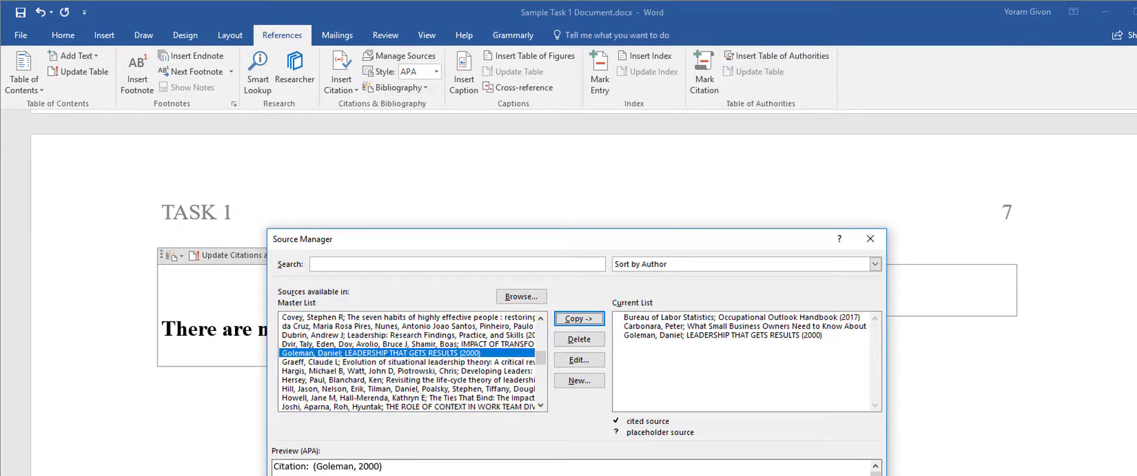
pyautogui.press('Escape')
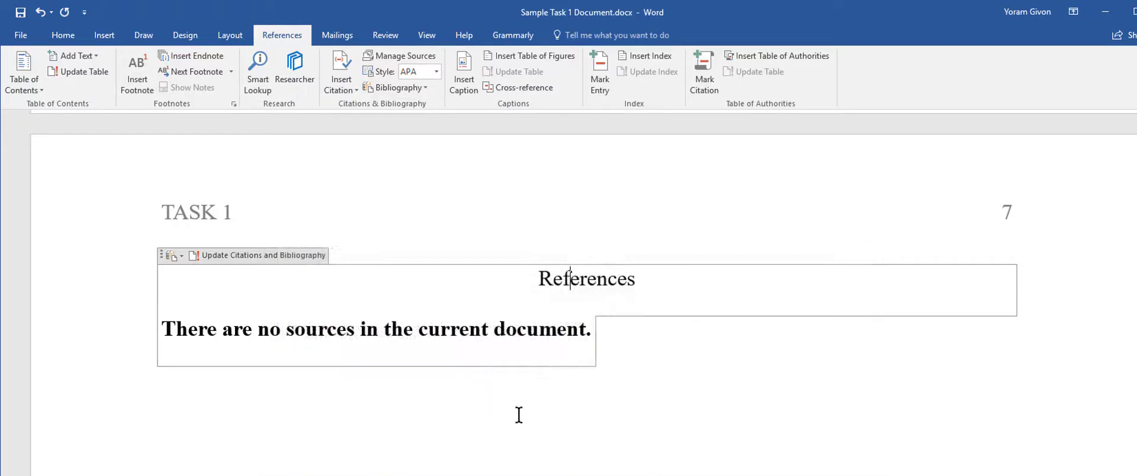
pyautogui.click(214, 256)
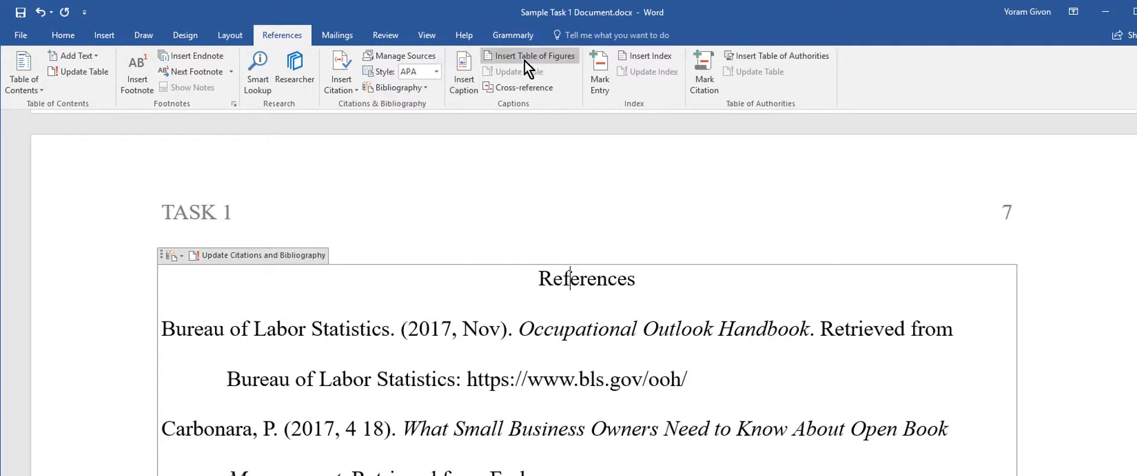
# Step: Delete all three copied sources from the document's current source list
pyautogui.click(427, 57)
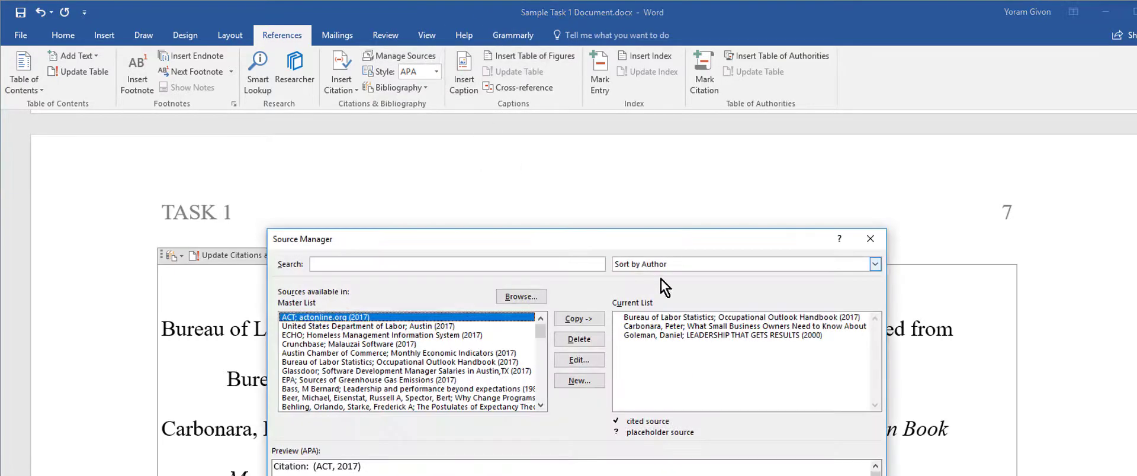
pyautogui.click(652, 328)
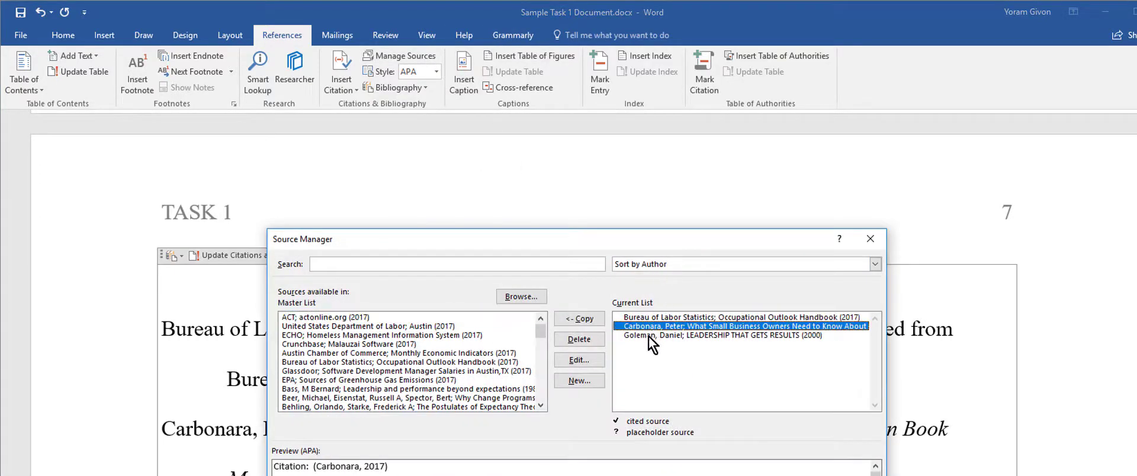
pyautogui.click(591, 340)
pyautogui.click(570, 337)
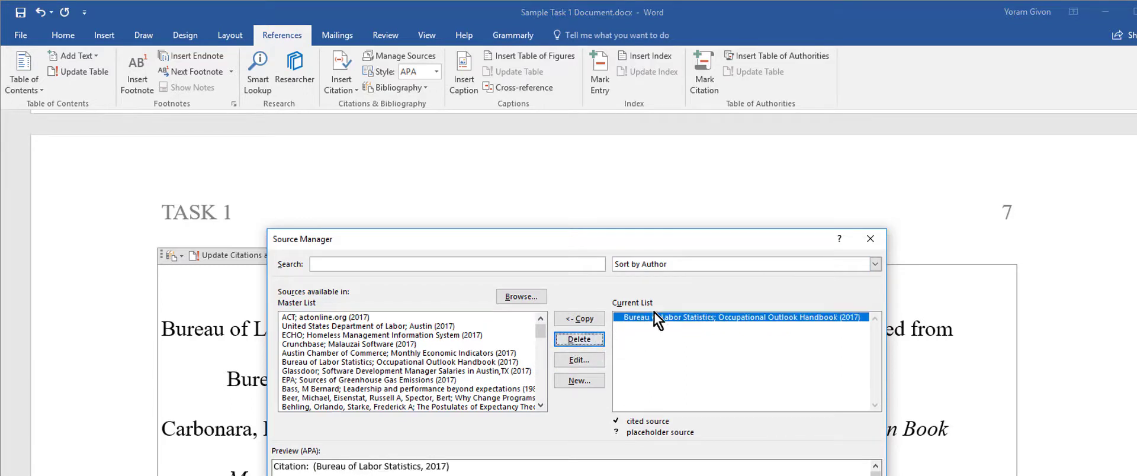
pyautogui.click(578, 339)
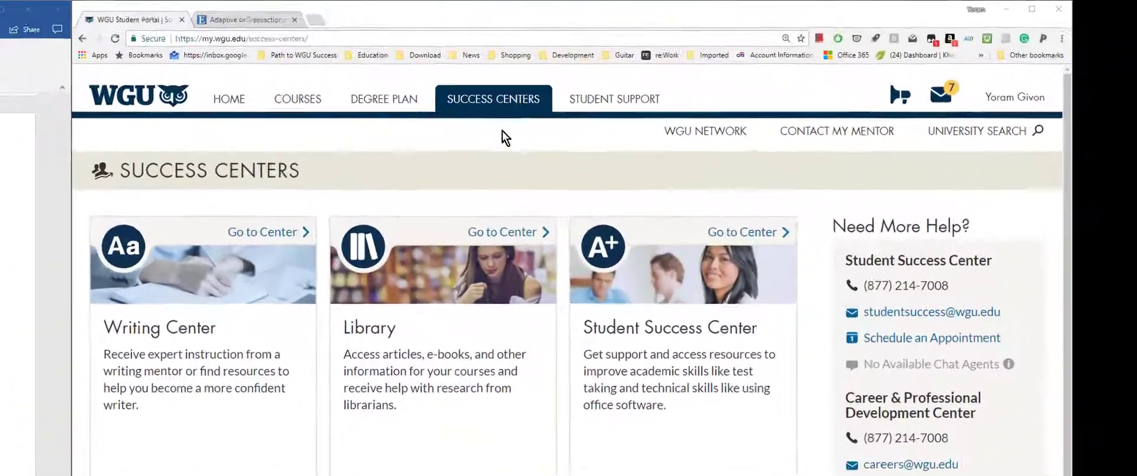
# Step: Switch to the browser's library discovery page and search for the suggested term "leadership theories"
pyautogui.moveTo(809, 58)
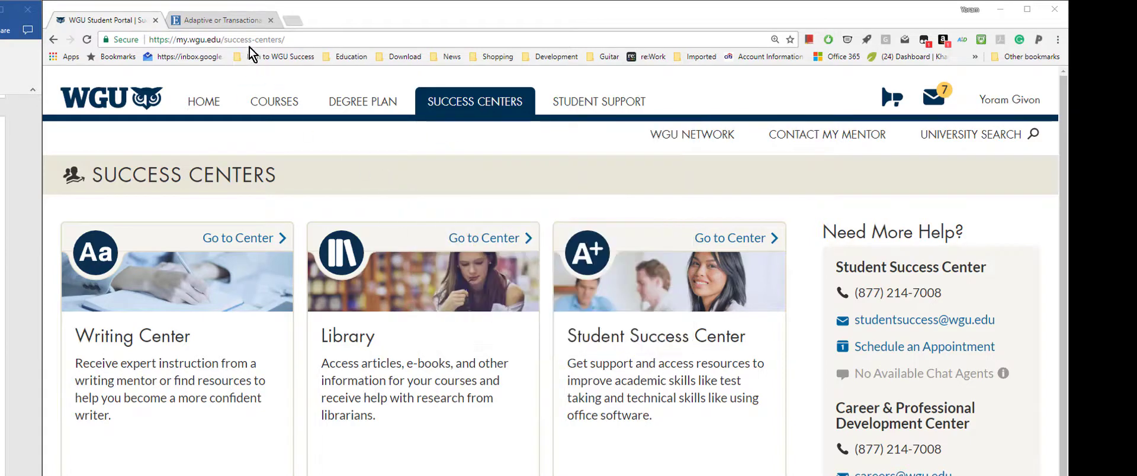
pyautogui.click(237, 21)
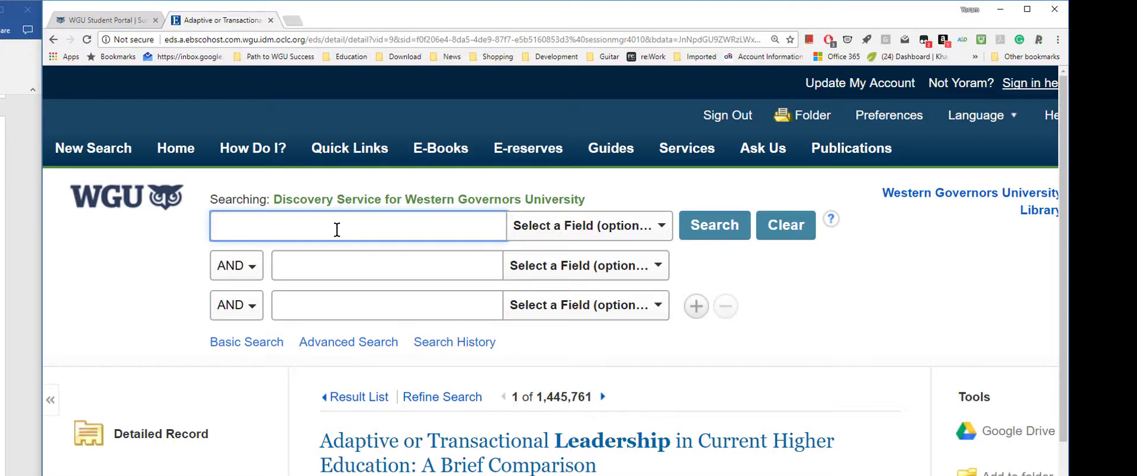
pyautogui.write('leadership')
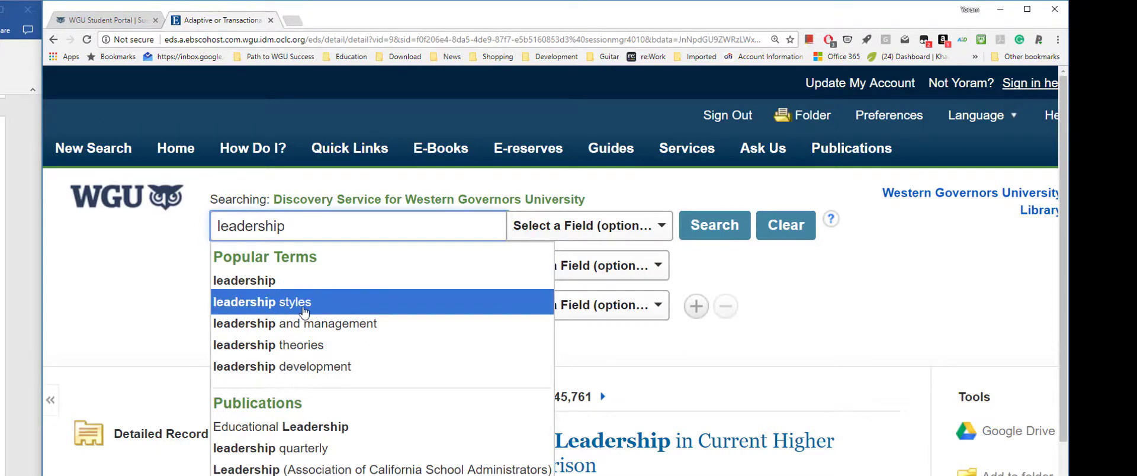
pyautogui.click(283, 348)
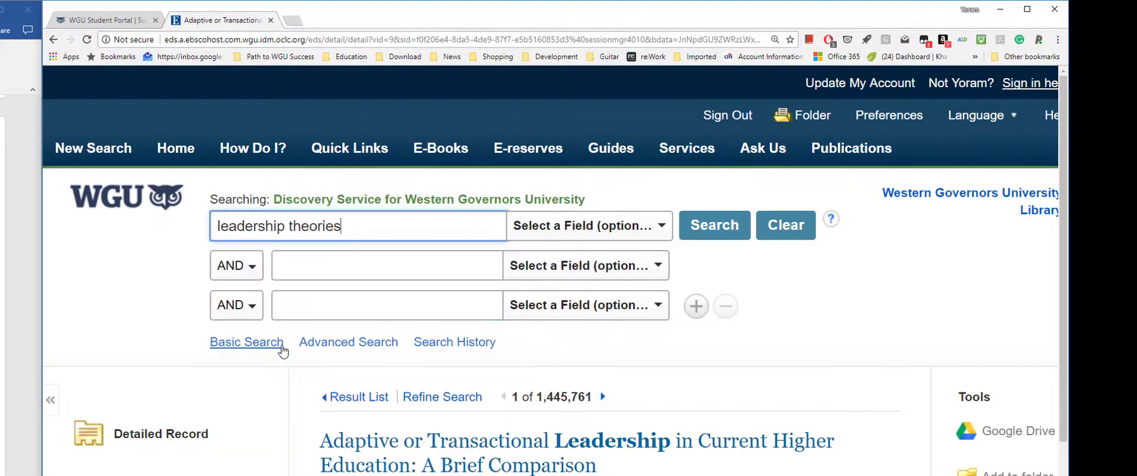
pyautogui.click(719, 230)
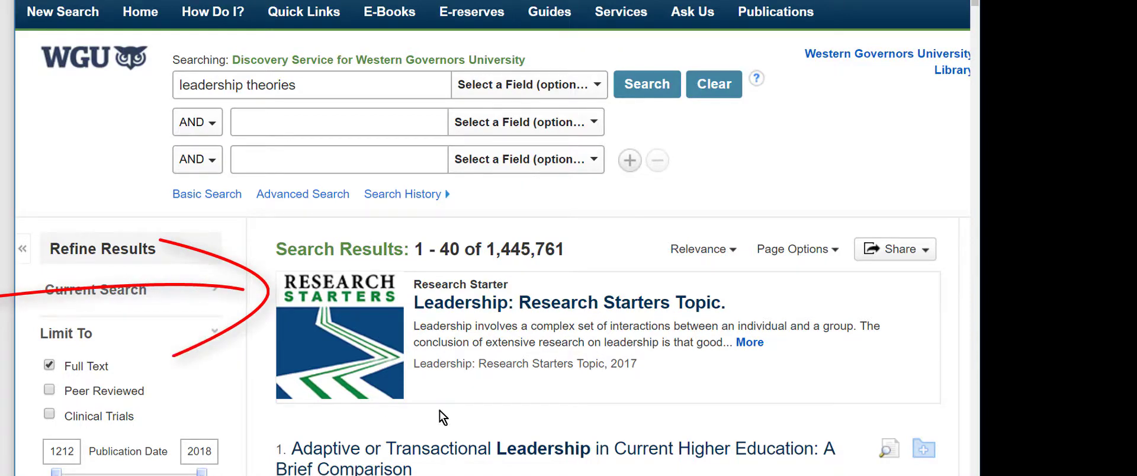
# Step: Open the "Leadership: Research Starters Topic" record and examine its overview, related research starters and available tools
pyautogui.click(539, 310)
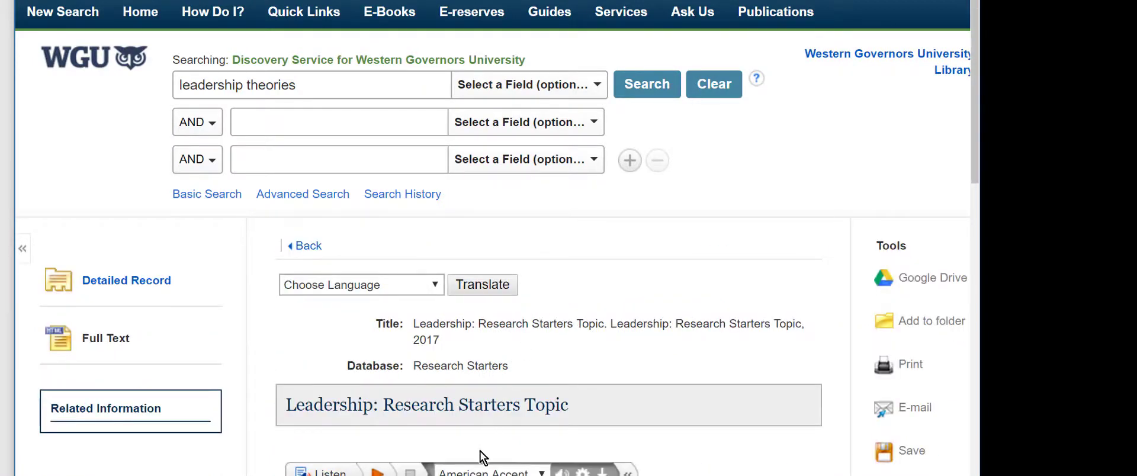
pyautogui.scroll(-3, 479, 468)
pyautogui.scroll(-4, 479, 468)
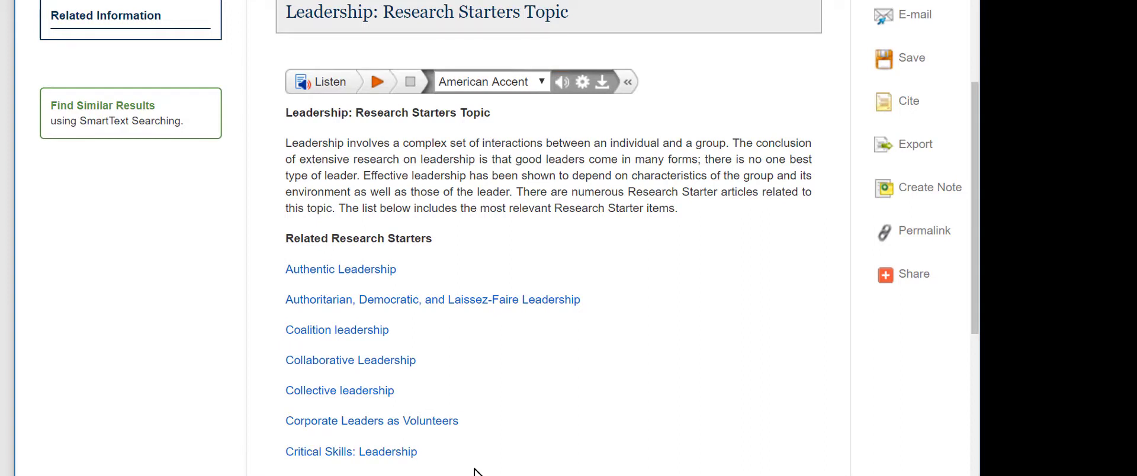
pyautogui.scroll(1, 477, 472)
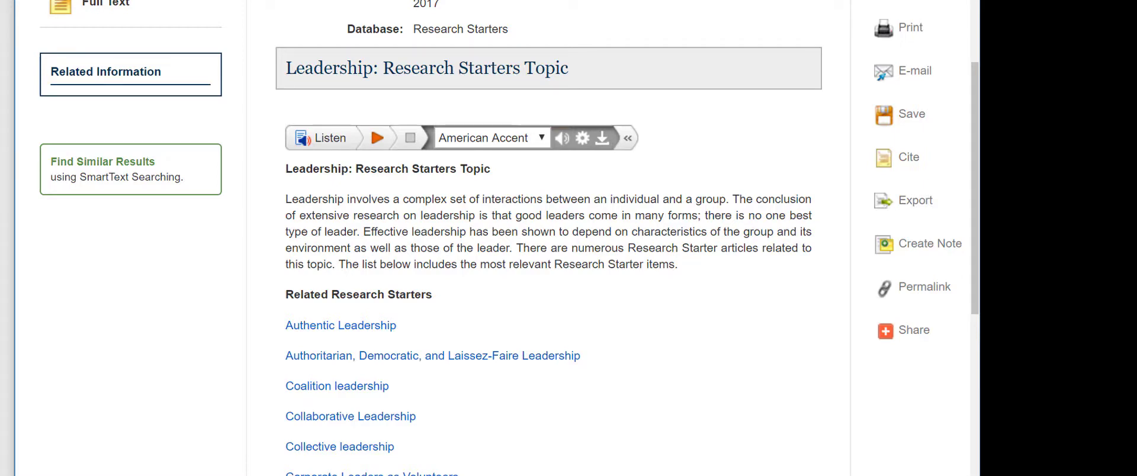
pyautogui.scroll(3, 475, 472)
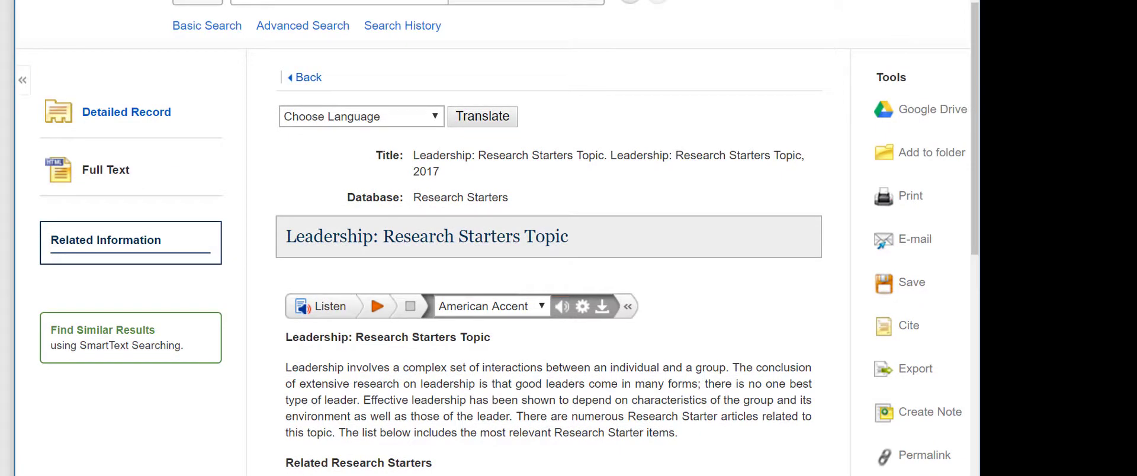
pyautogui.scroll(2, 498, 237)
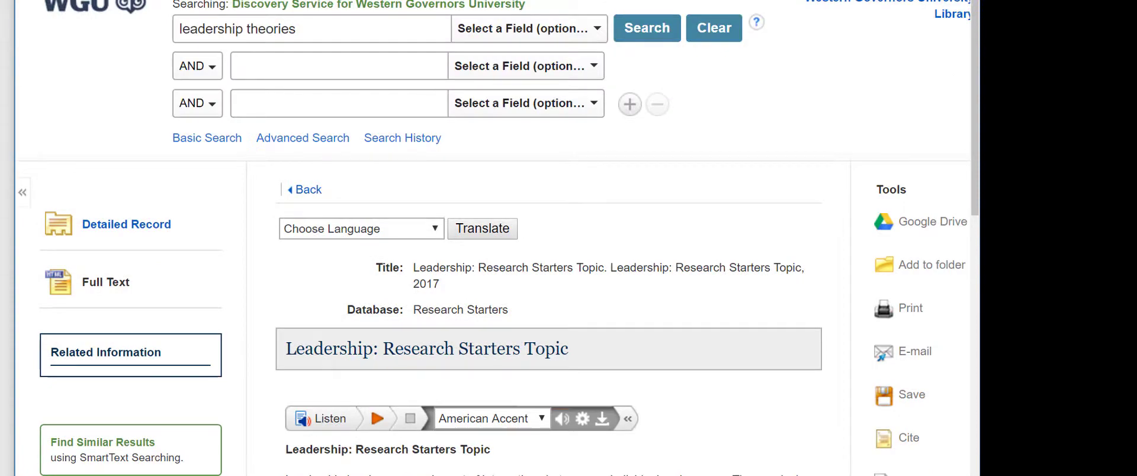
# Step: Return to the leadership theories results and open the record of "Adaptive or Transactional Leadership in Current Higher Education: A Brief Comparison"
pyautogui.hotkey('alt', 'Left')
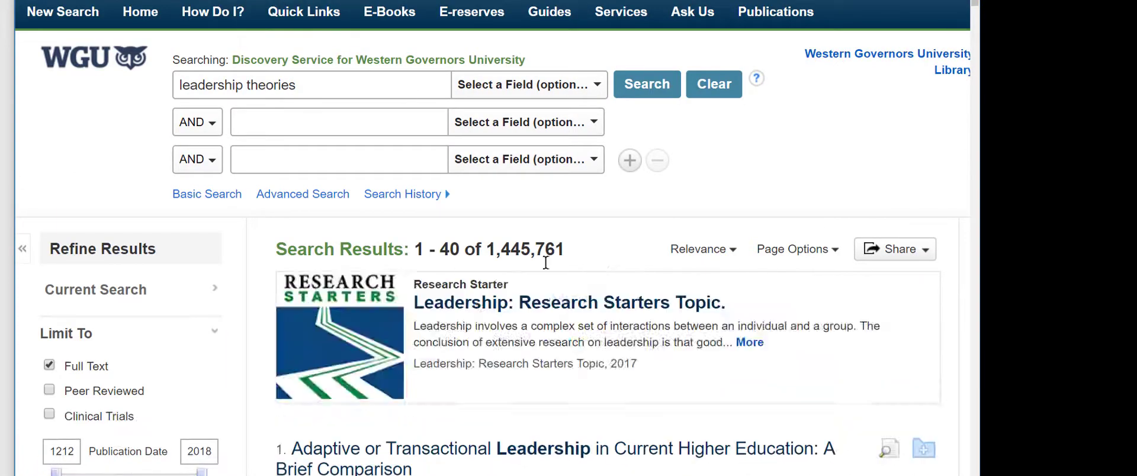
pyautogui.scroll(-3, 499, 388)
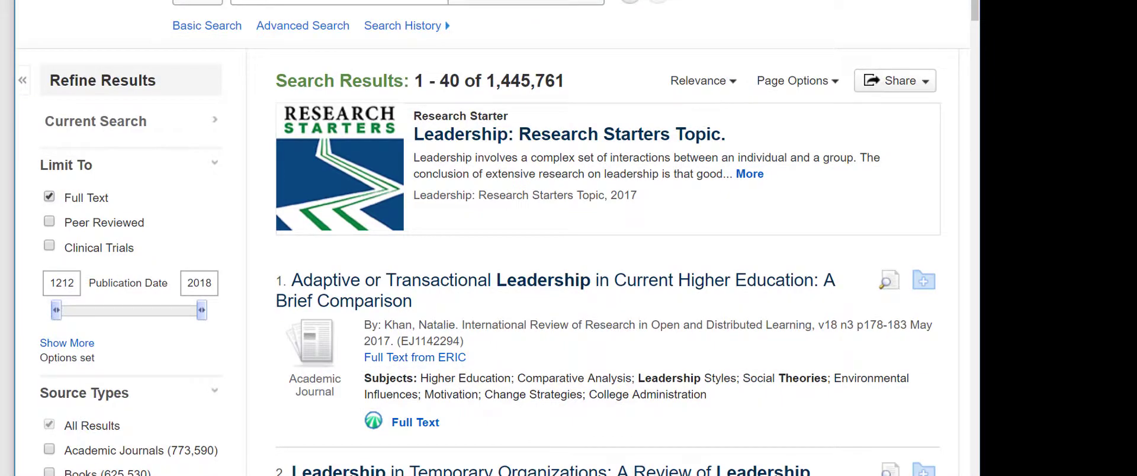
pyautogui.scroll(-6, 494, 238)
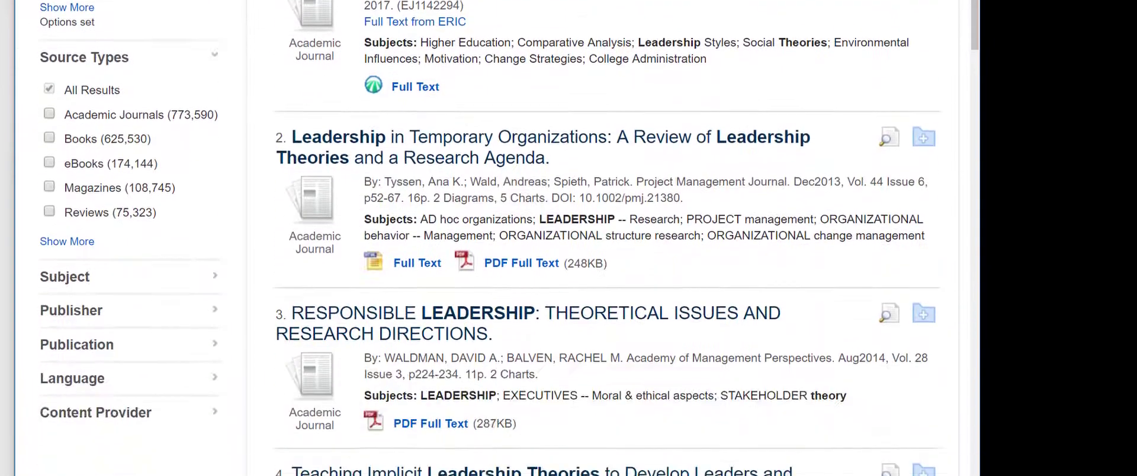
pyautogui.scroll(3, 494, 238)
pyautogui.scroll(3, 482, 389)
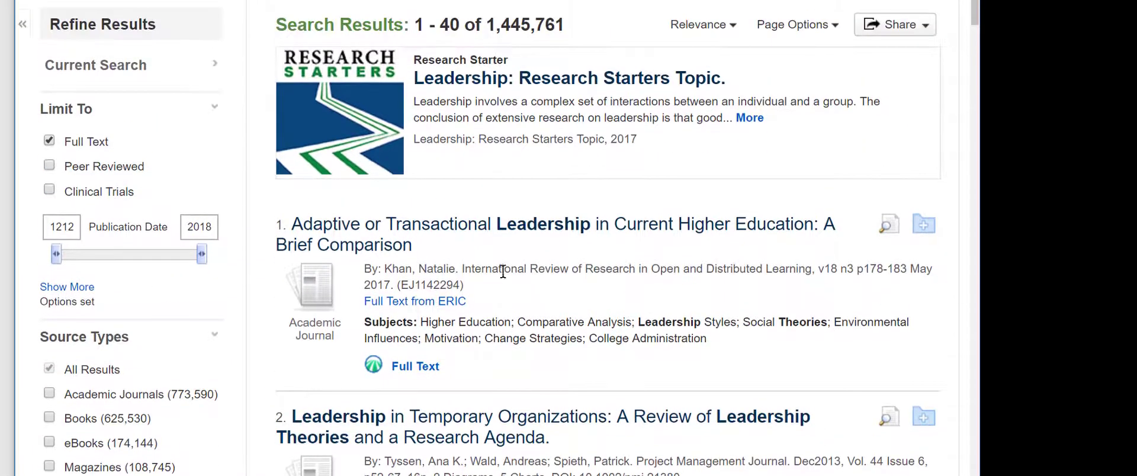
pyautogui.click(475, 230)
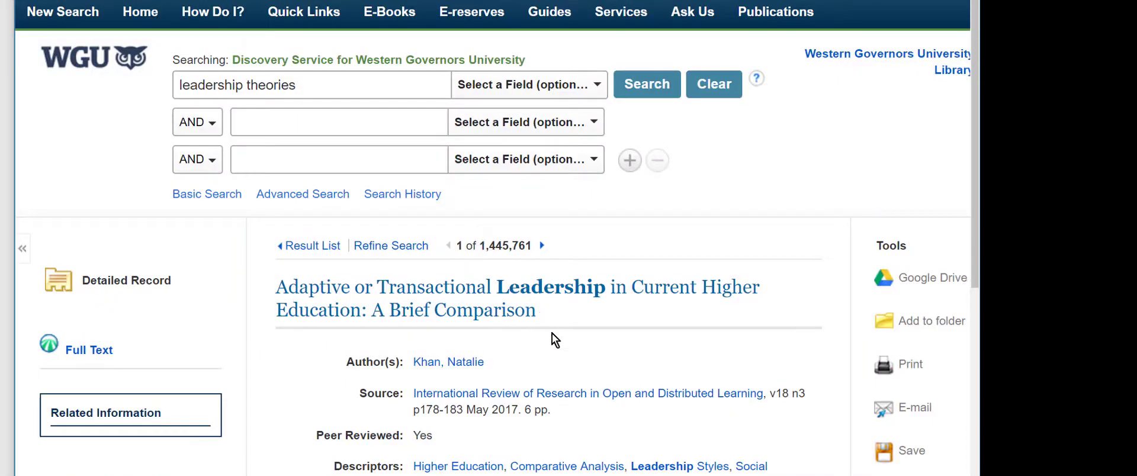
pyautogui.scroll(-1, 552, 333)
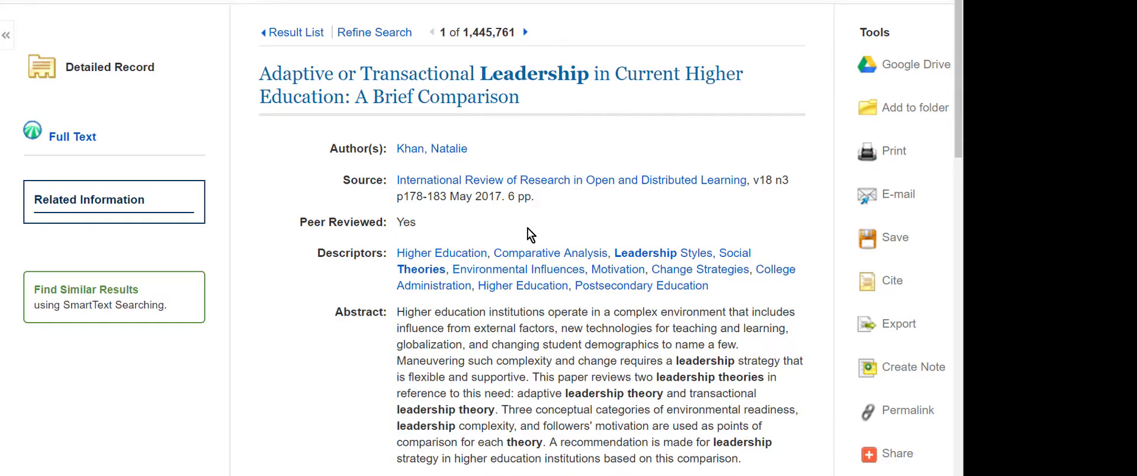
pyautogui.scroll(-2, 528, 229)
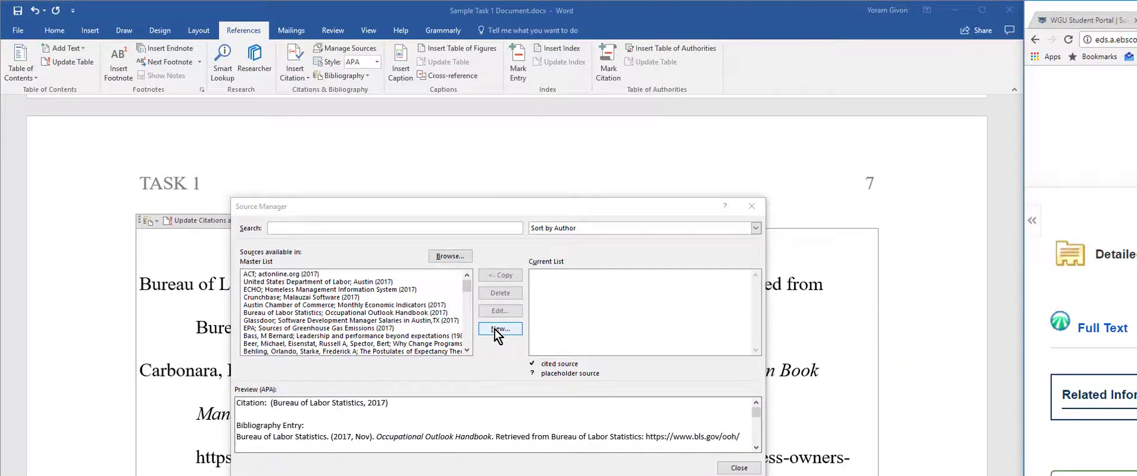
# Step: Create a new Journal Article source in Word's Source Manager and add the article author's last and first name
pyautogui.click(500, 329)
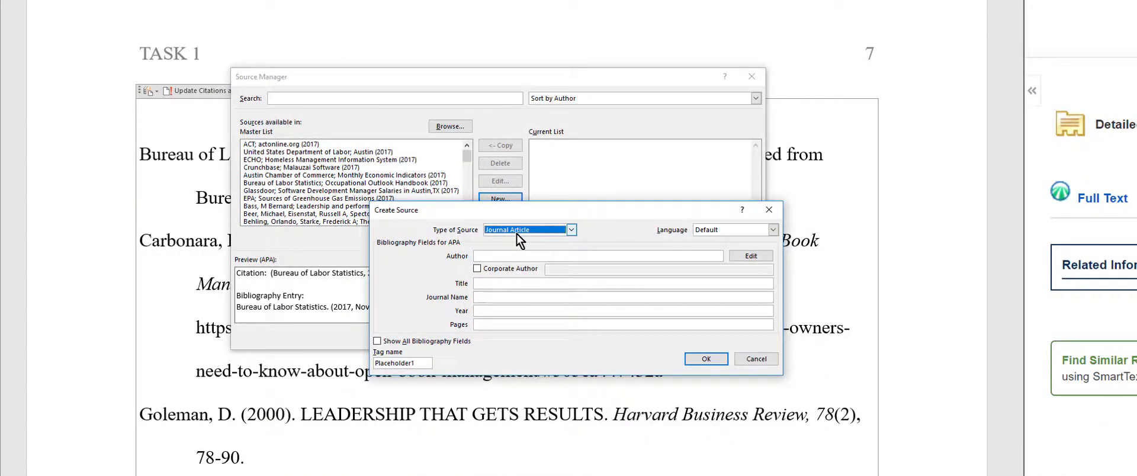
pyautogui.click(517, 233)
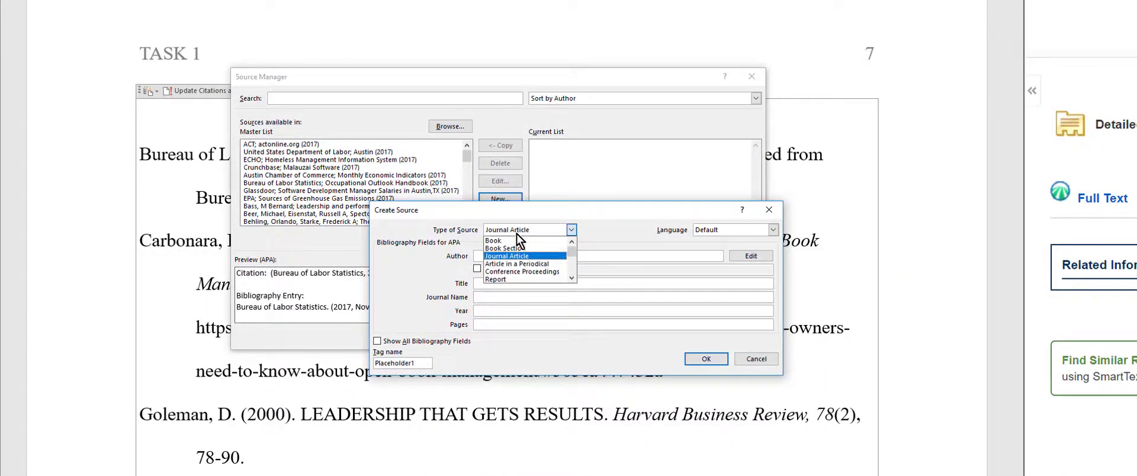
pyautogui.click(514, 259)
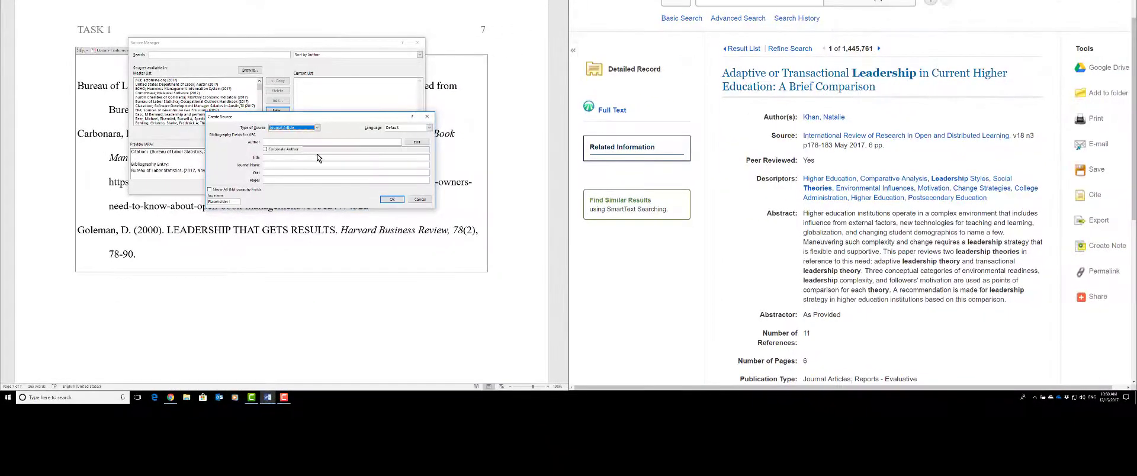
pyautogui.click(418, 143)
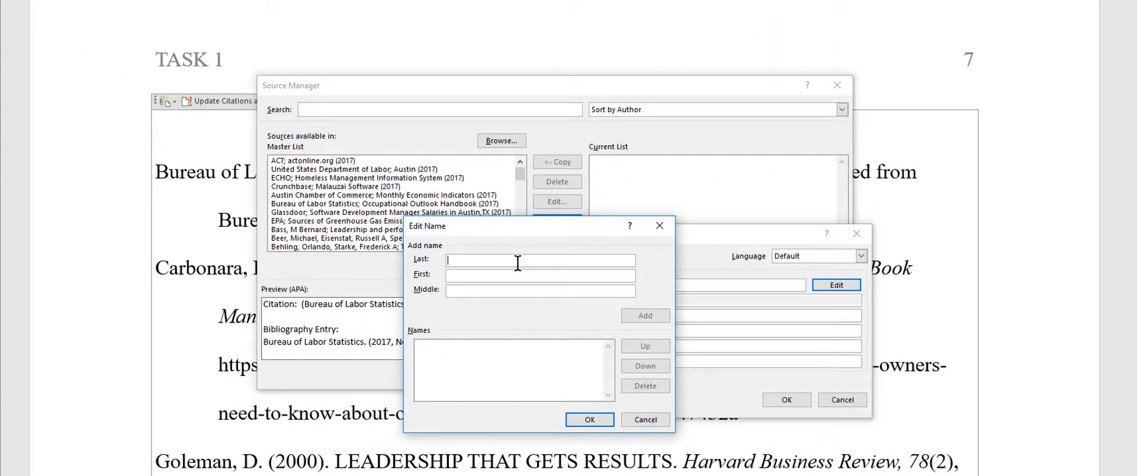
pyautogui.write('Khan')
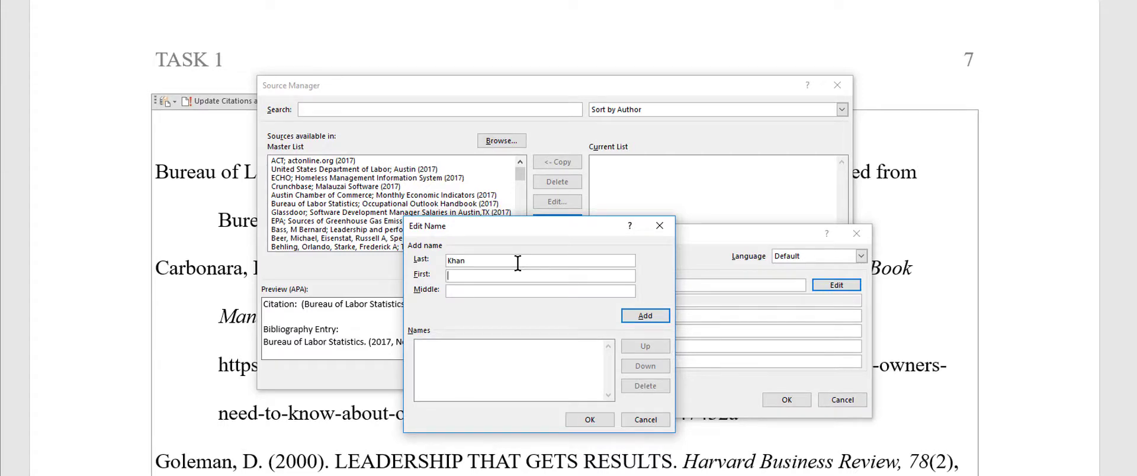
pyautogui.write('Natalie')
pyautogui.click(645, 314)
pyautogui.click(592, 419)
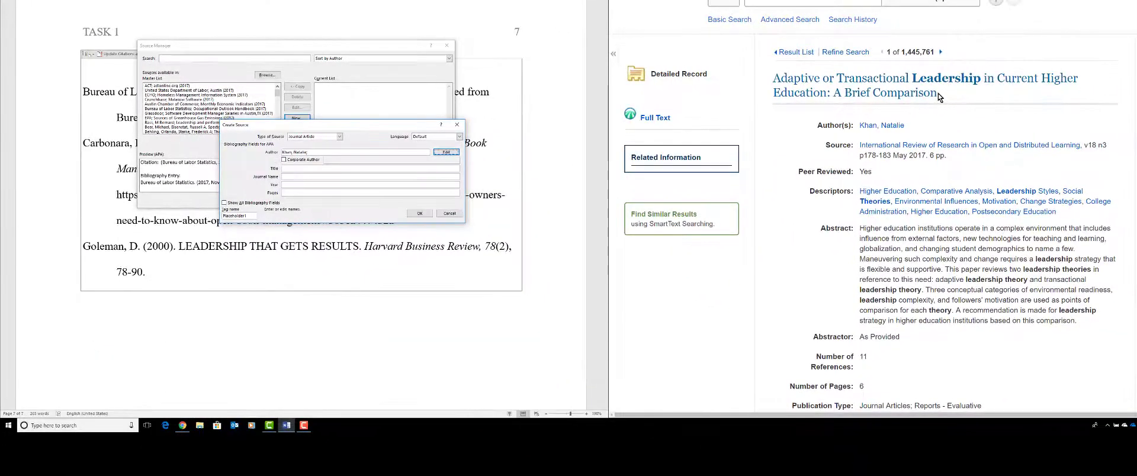
# Step: Copy the article's title and the journal name "International Review of Research in Open and Distributed Learning" from the library record into the new source
pyautogui.moveTo(939, 95); pyautogui.dragTo(776, 82)
pyautogui.hotkey('ctrl', 'c')
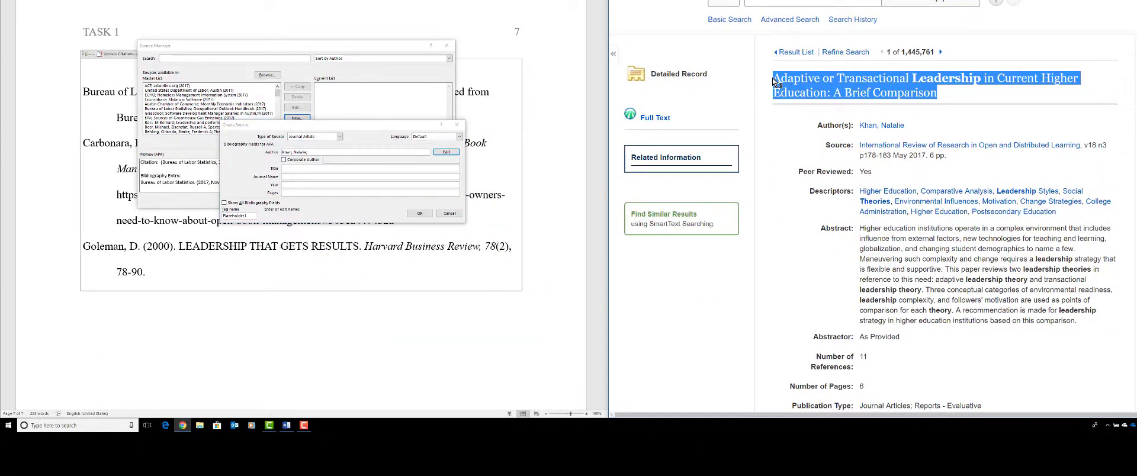
pyautogui.click(315, 170)
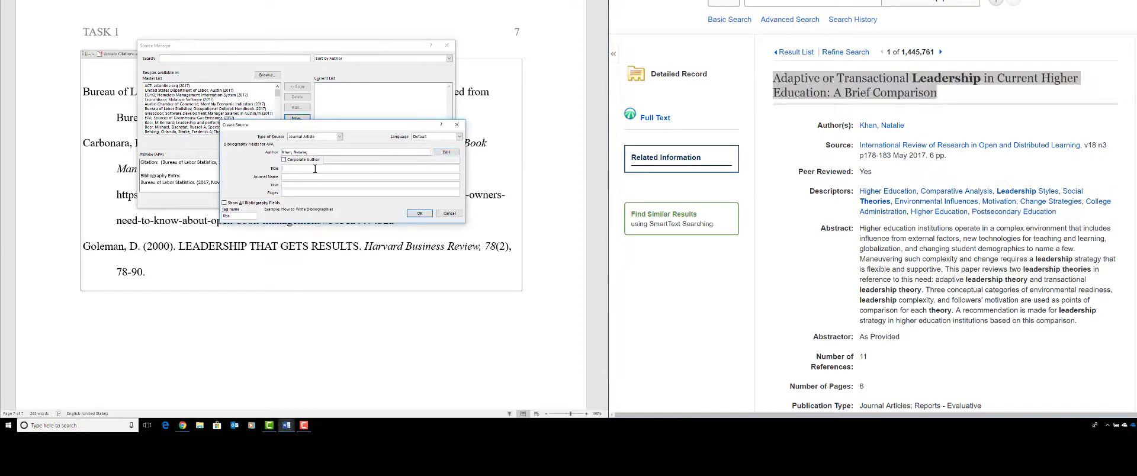
pyautogui.hotkey('ctrl', 'v')
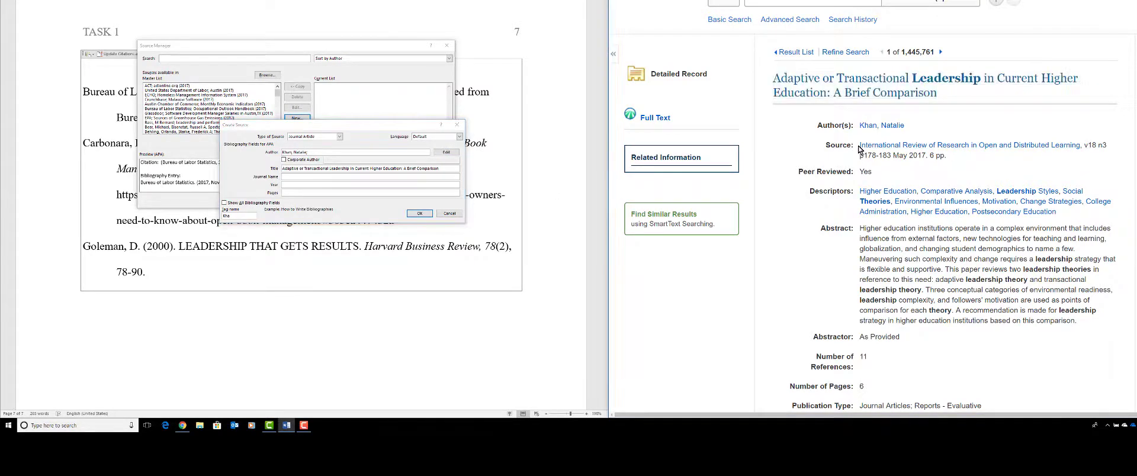
pyautogui.moveTo(859, 146); pyautogui.dragTo(1078, 143)
pyautogui.hotkey('ctrl', 'c')
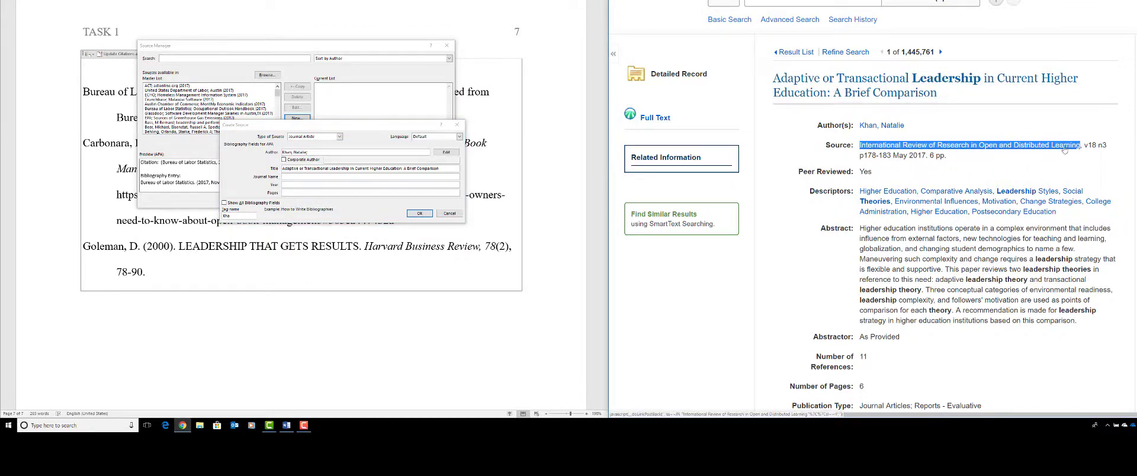
pyautogui.click(319, 177)
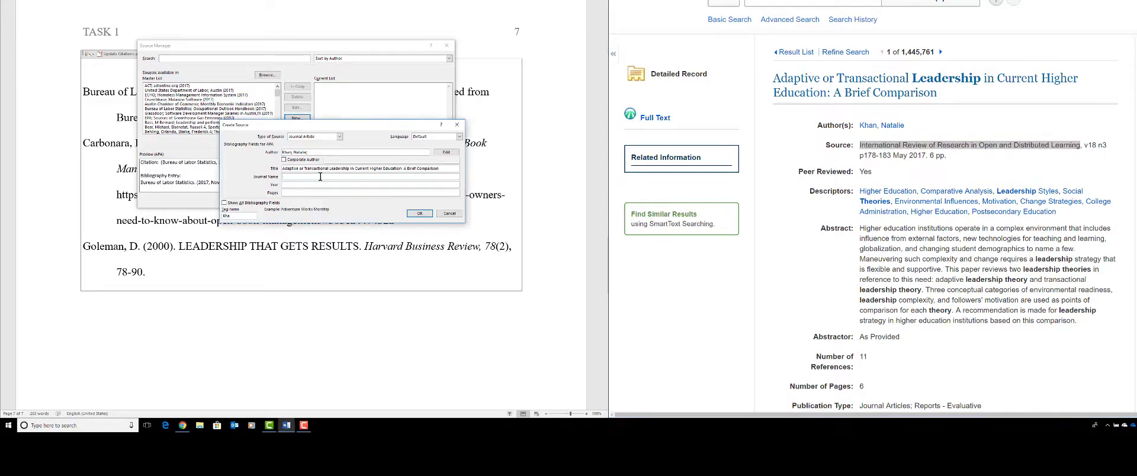
pyautogui.hotkey('ctrl', 'v')
# Step: Set the new source's year to 2017 and its pages to 178-183
pyautogui.click(322, 185)
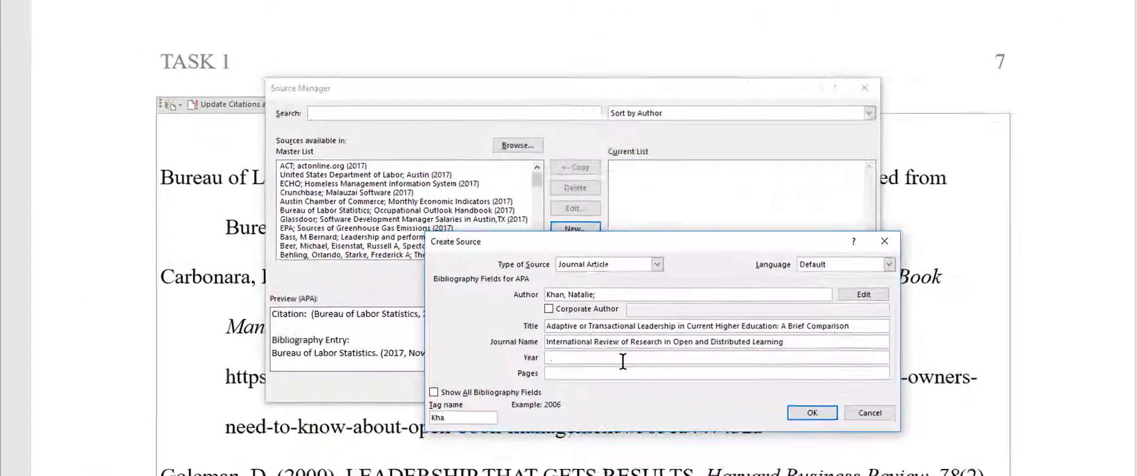
pyautogui.write('2017')
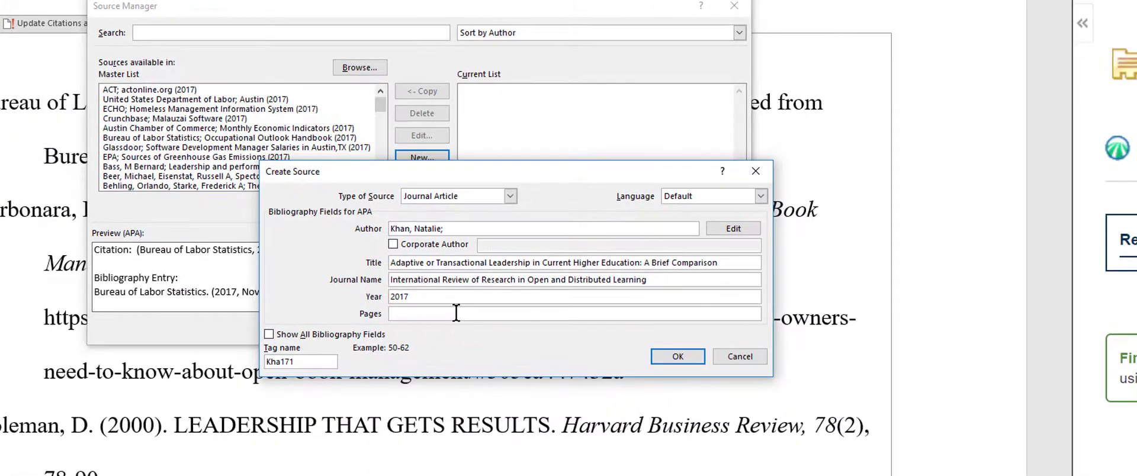
pyautogui.write('178-183')
# Step: Show all bibliography fields, set the month to May, volume to 18 and issue to 3, and save the source
pyautogui.click(270, 335)
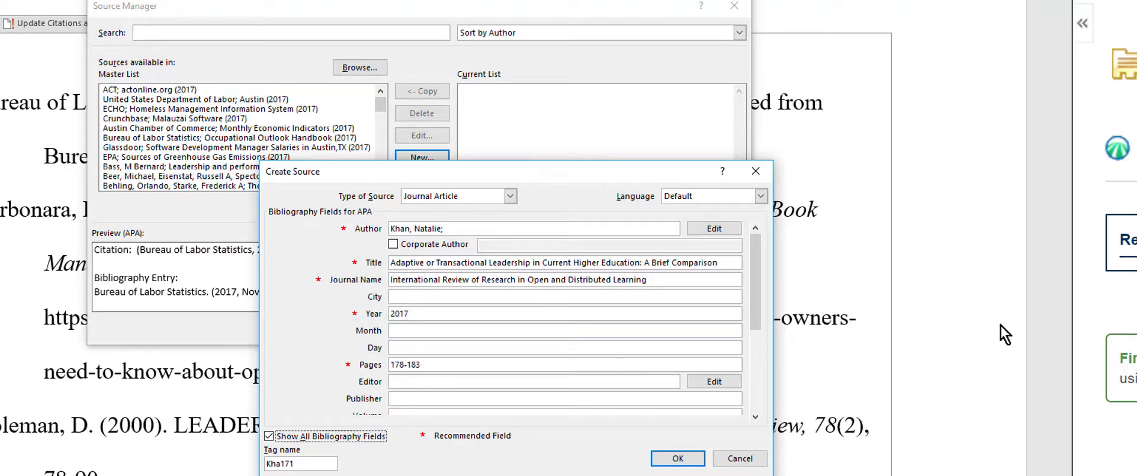
pyautogui.click(391, 327)
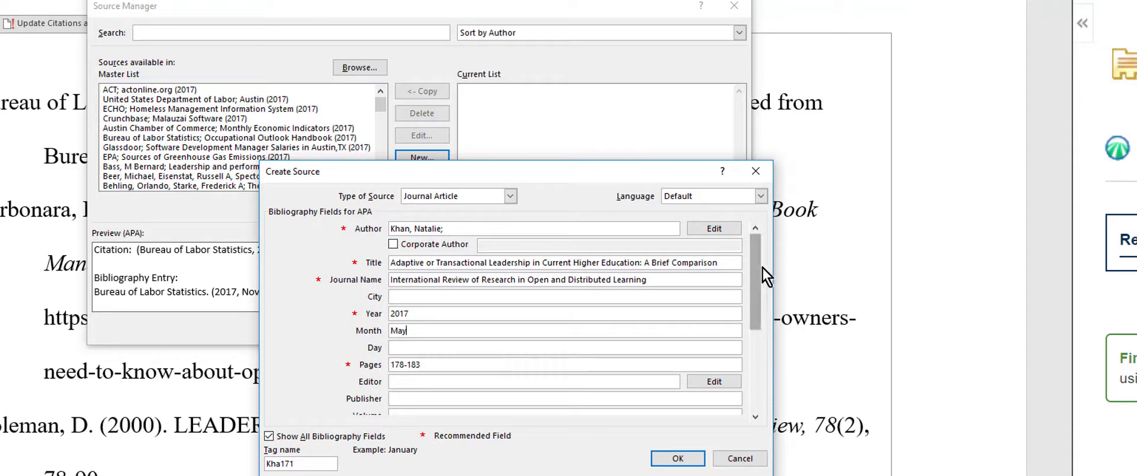
pyautogui.moveTo(755, 272); pyautogui.dragTo(759, 296)
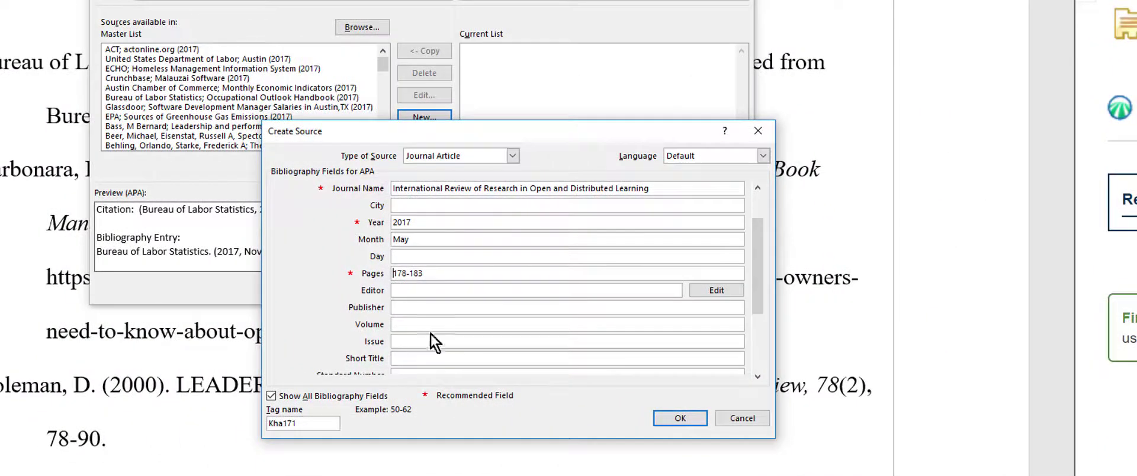
pyautogui.click(430, 328)
pyautogui.write('18')
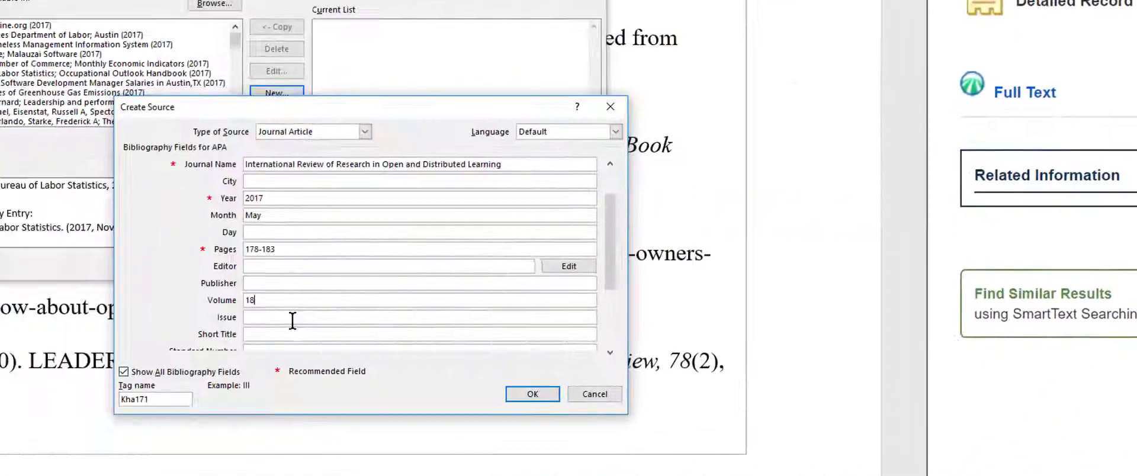
pyautogui.click(479, 309)
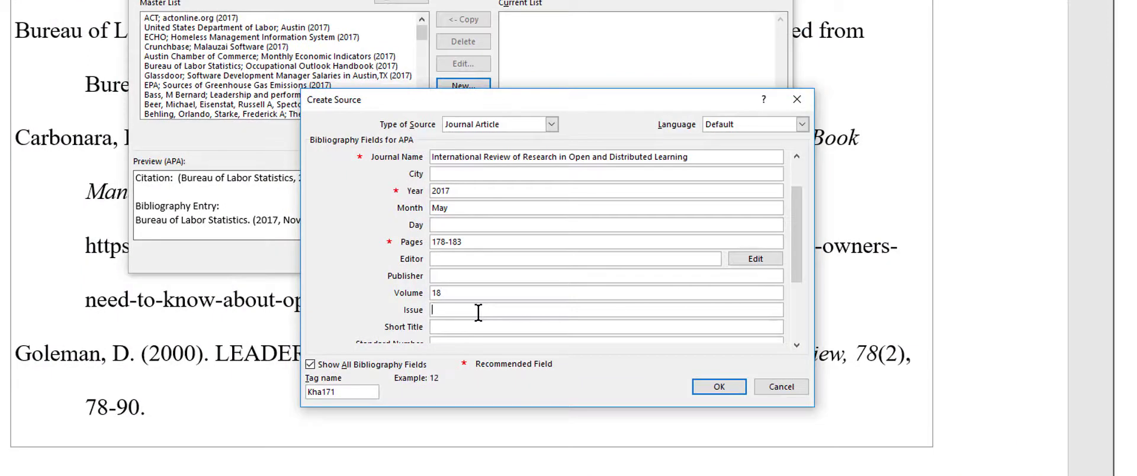
pyautogui.write('3')
pyautogui.click(718, 389)
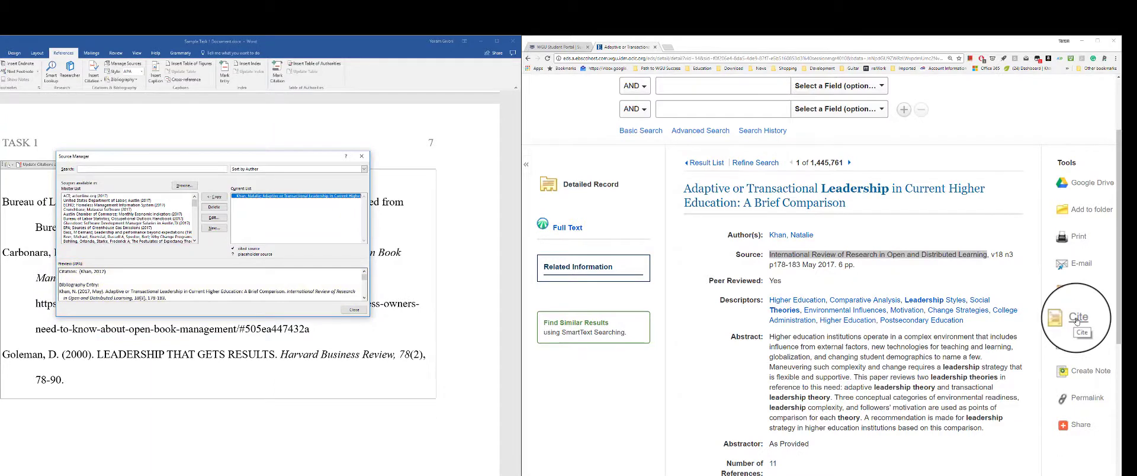
# Step: Compare the library's APA citation of the article with the source preview, and update the Word document's citations and bibliography
pyautogui.click(1078, 321)
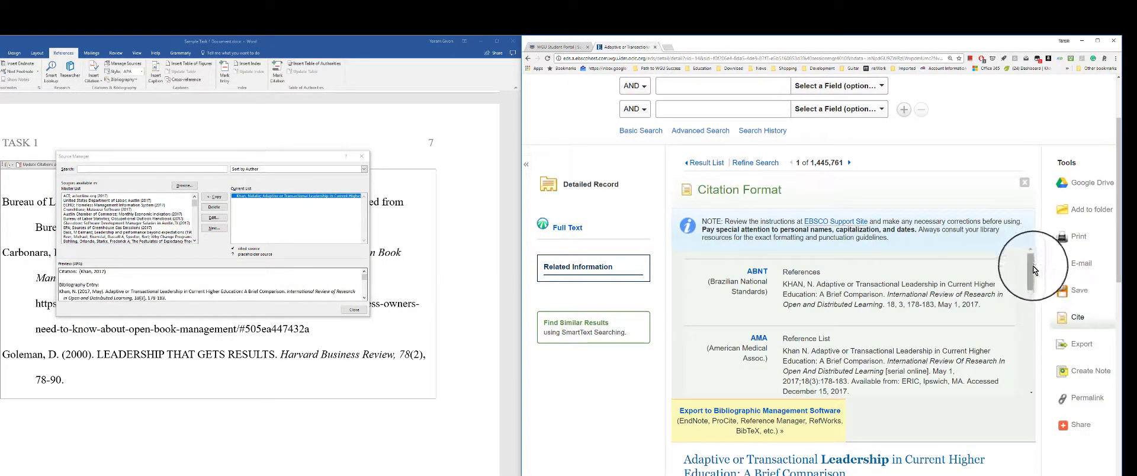
pyautogui.moveTo(1031, 277); pyautogui.dragTo(1033, 297)
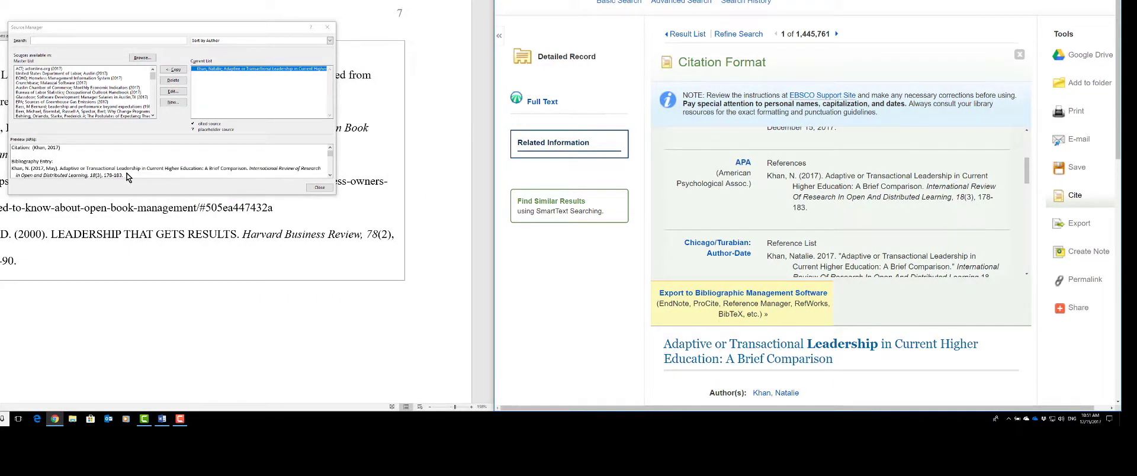
pyautogui.click(319, 188)
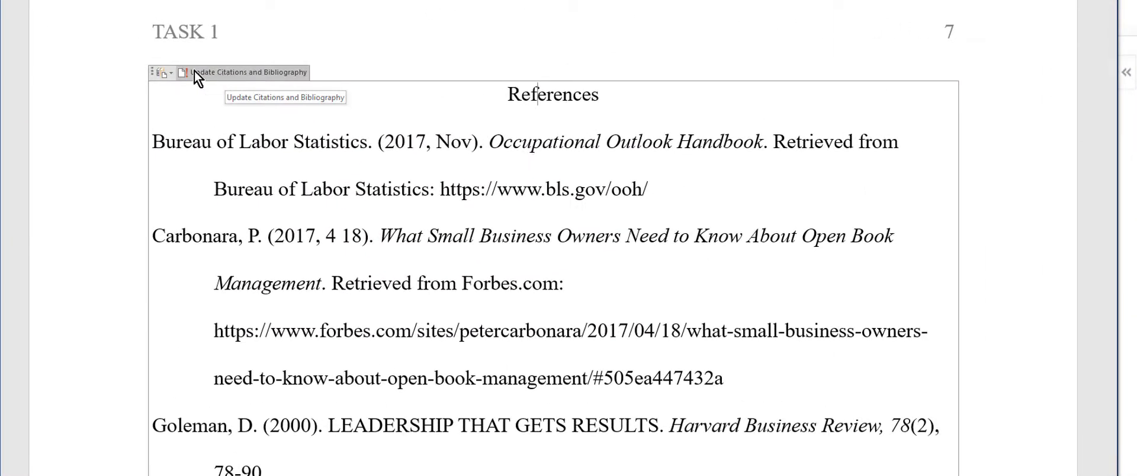
pyautogui.click(197, 76)
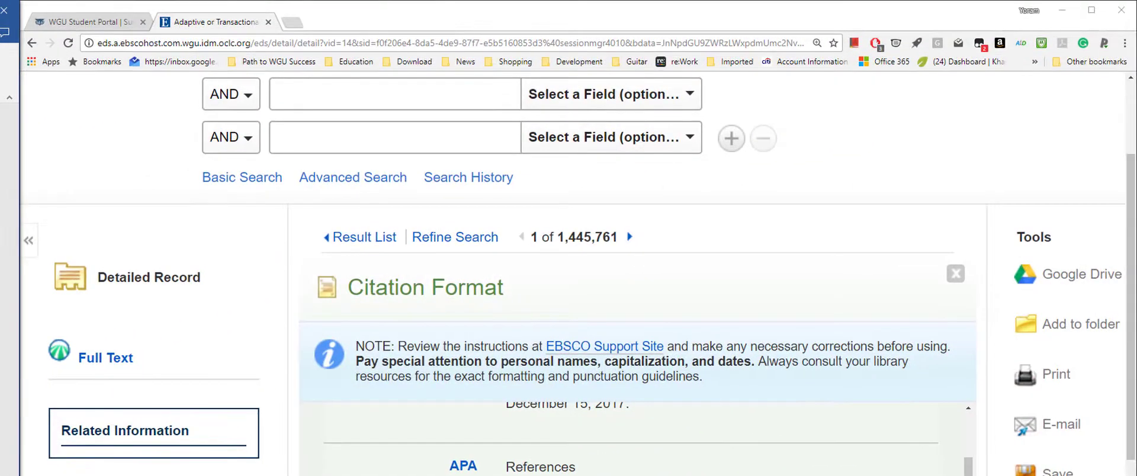
# Step: Open the article's full text PDF from the library record in the browser and skim its first pages
pyautogui.click(115, 363)
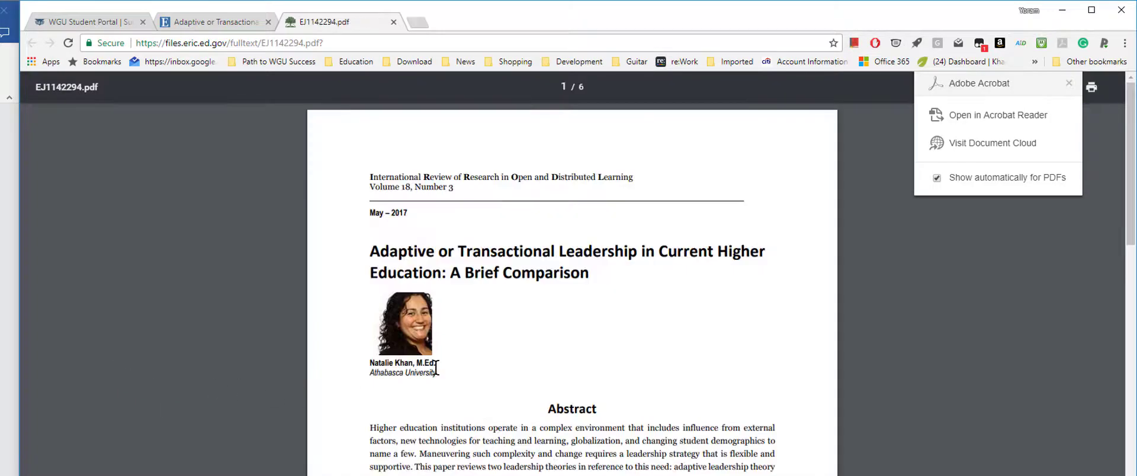
pyautogui.scroll(-10, 557, 450)
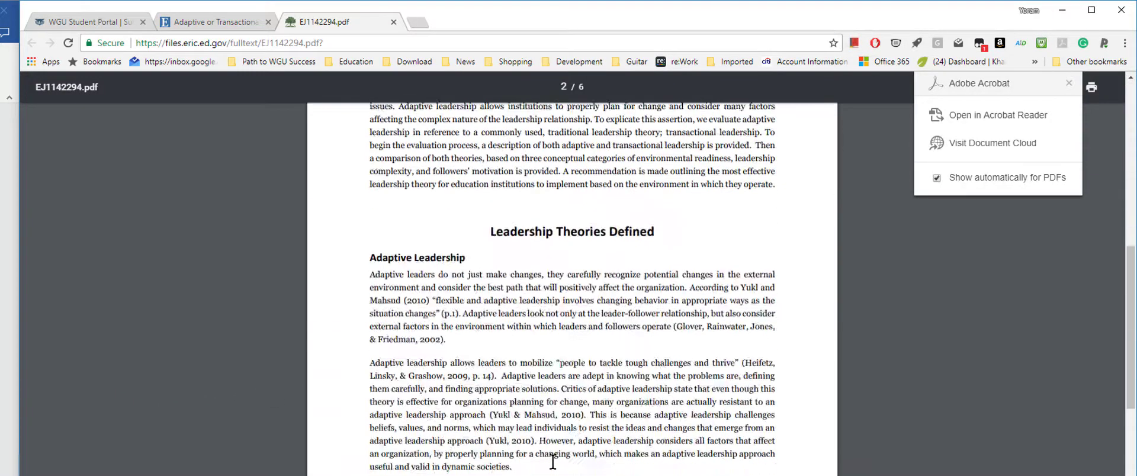
pyautogui.scroll(10, 553, 462)
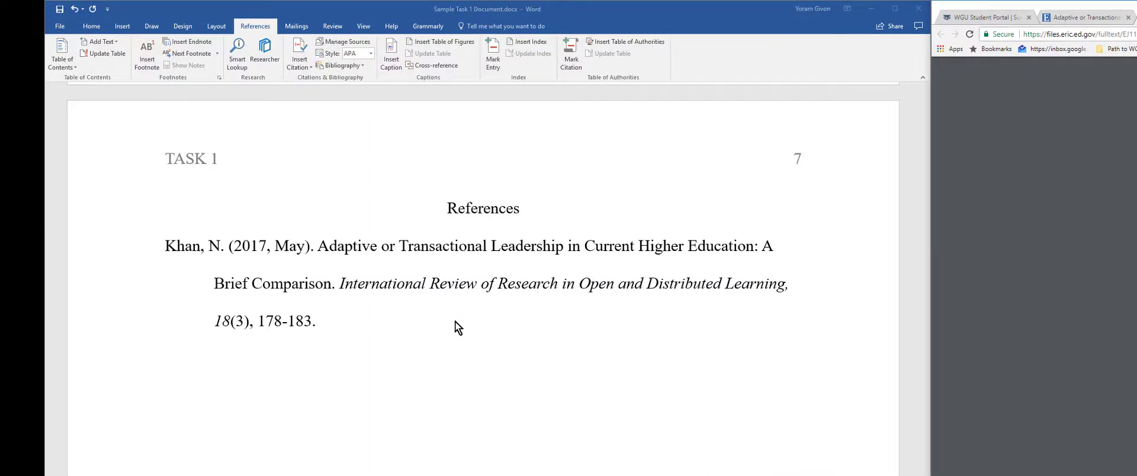
# Step: In the Word document, add "This is a citation" under "A1. Description of the Organization" and insert an in-text citation of the 2017 article
pyautogui.scroll(1, 455, 321)
pyautogui.scroll(20, 459, 425)
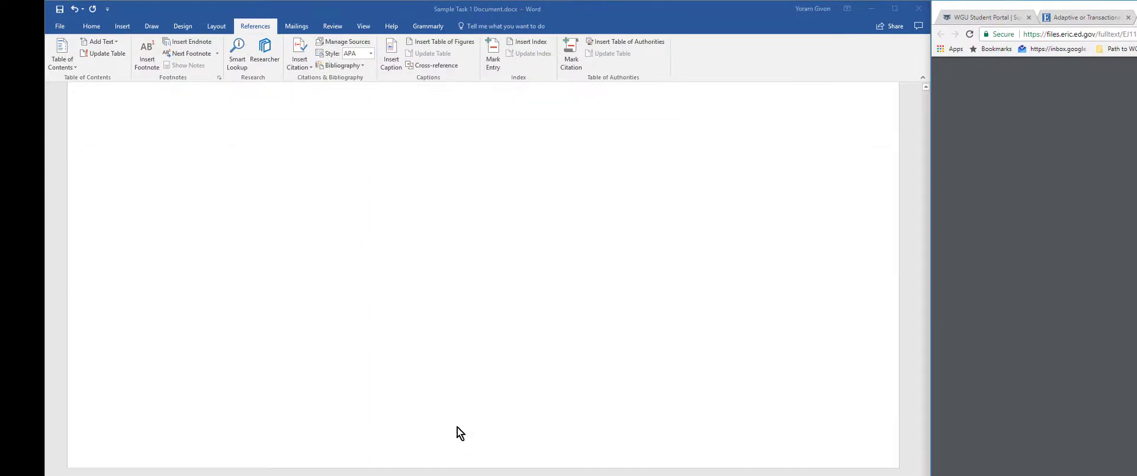
pyautogui.scroll(3, 452, 425)
pyautogui.click(611, 370)
pyautogui.press('Return')
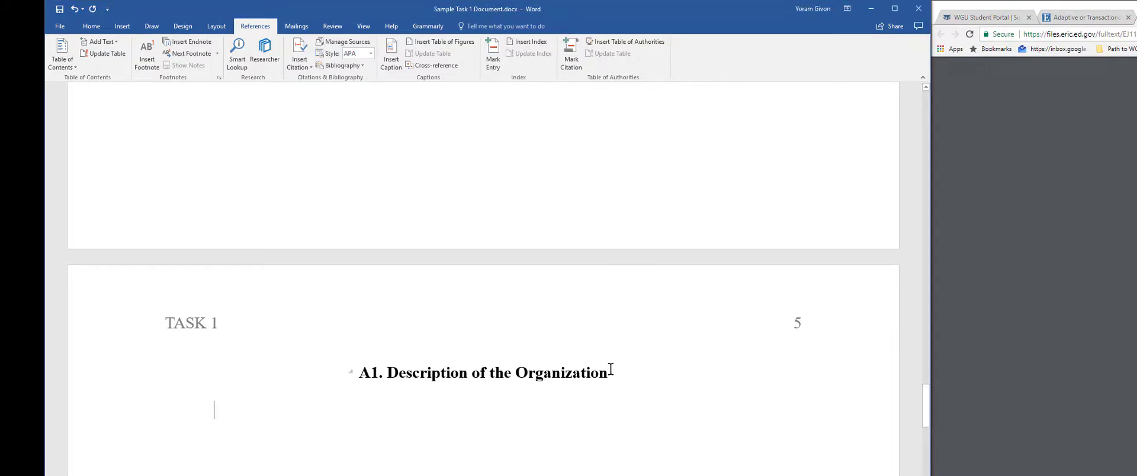
pyautogui.write('This is a citation')
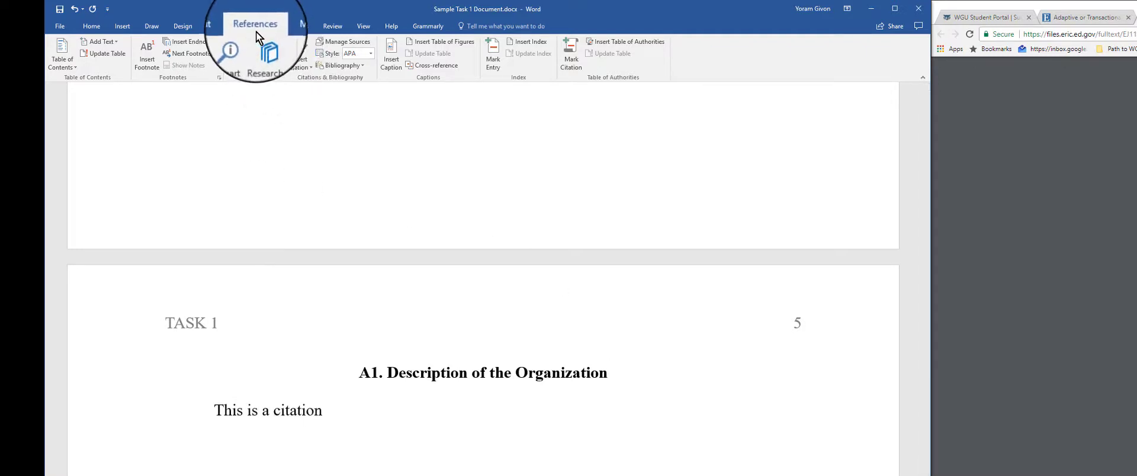
pyautogui.click(299, 64)
pyautogui.click(322, 82)
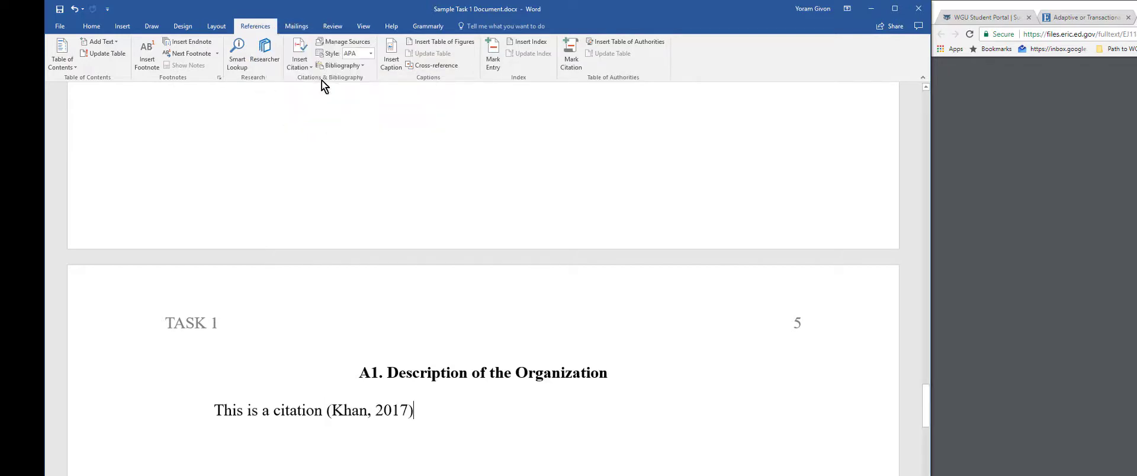